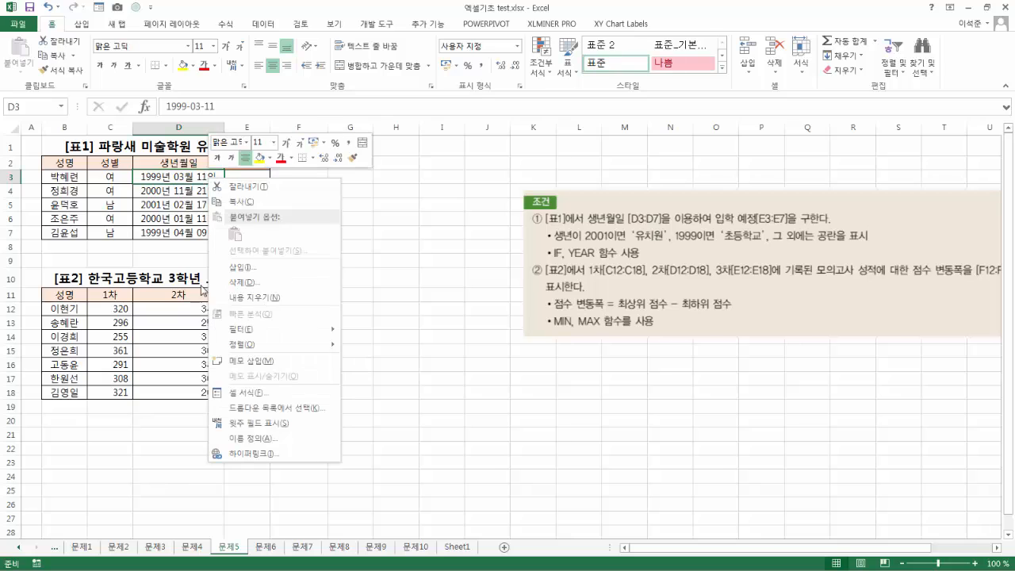
Change the number format of birth date cell D3 to General (일반).
left_click(306, 404)
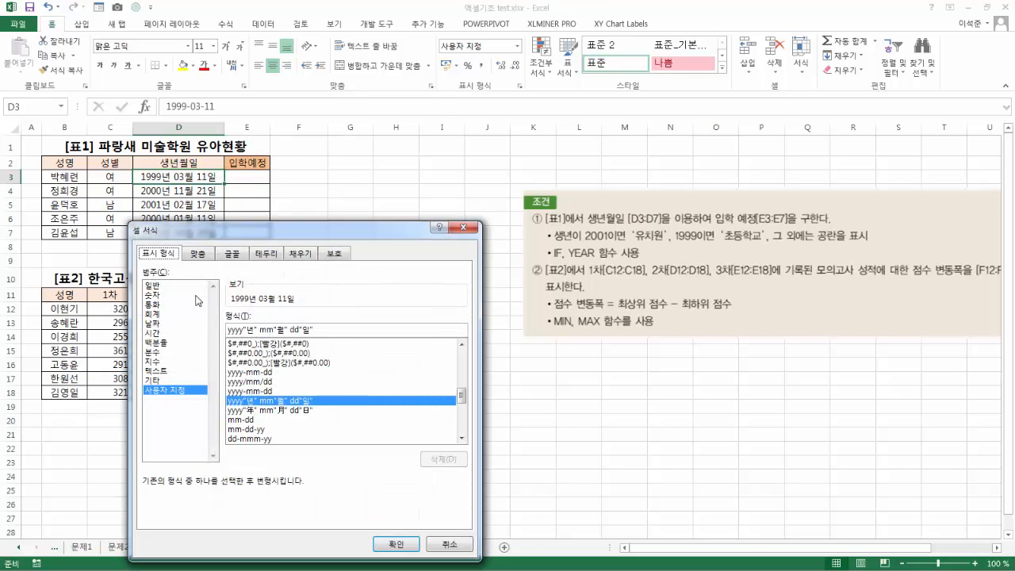
left_click(155, 285)
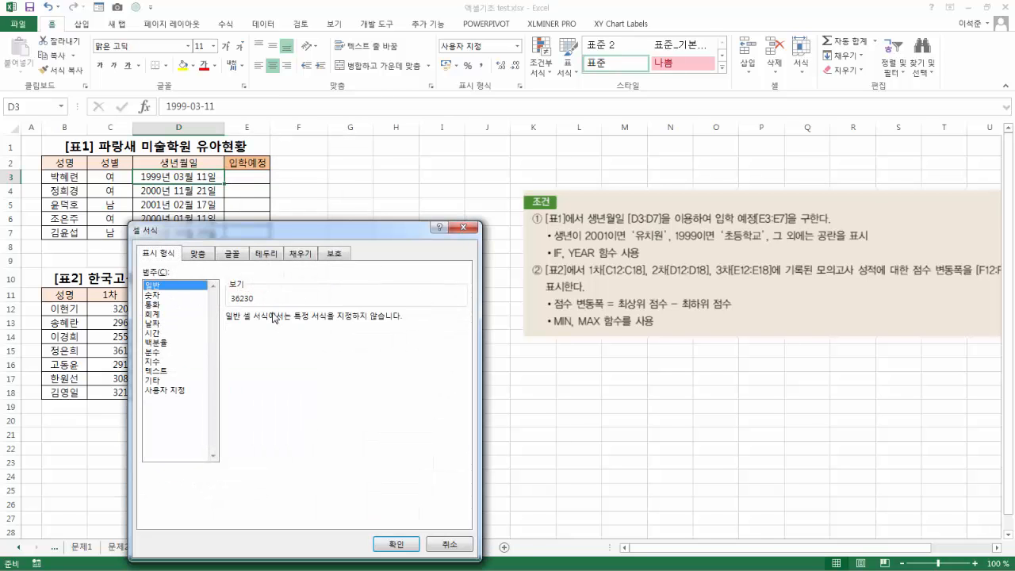
left_click(388, 544)
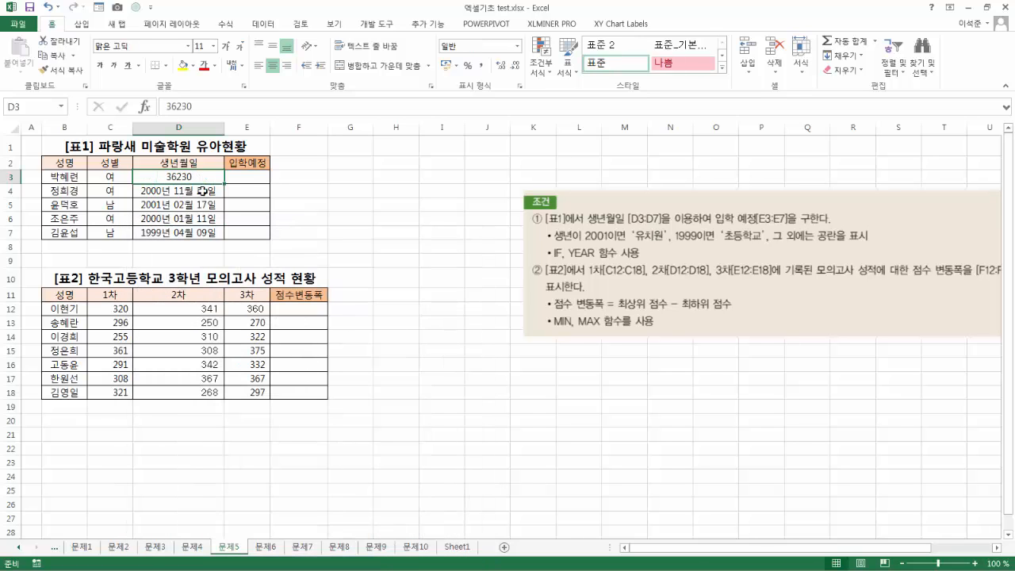
Apply the General (일반) number format to the whole 생년월일 range D3:D7.
left_click_drag(202, 180, 200, 234)
right_click(200, 234)
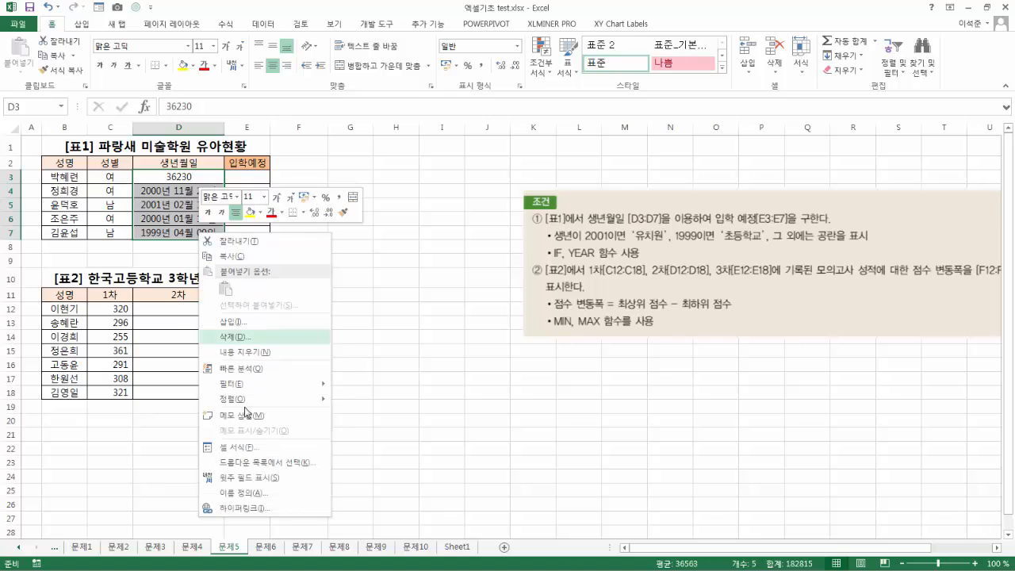
left_click(246, 446)
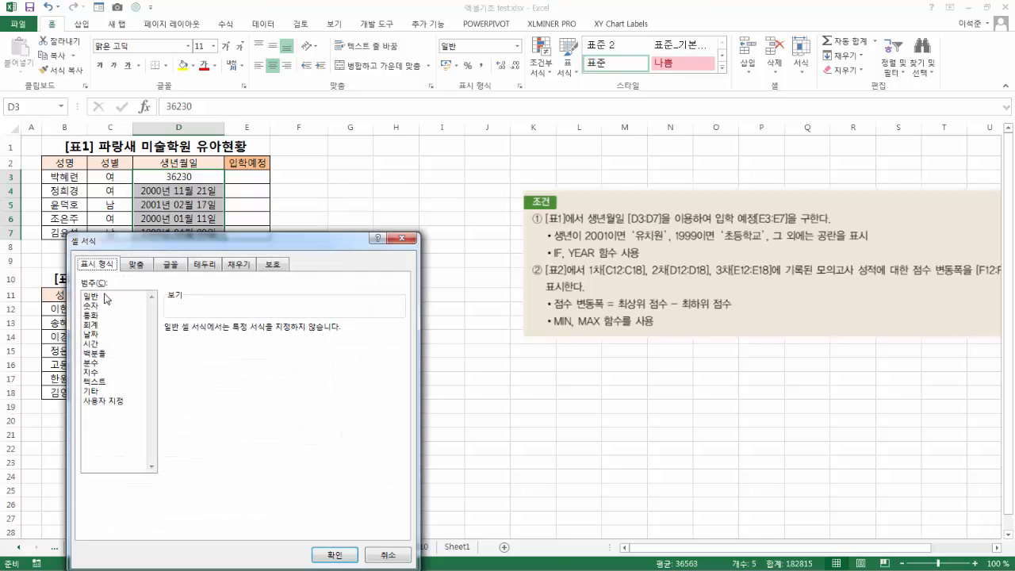
left_click(106, 298)
left_click(334, 555)
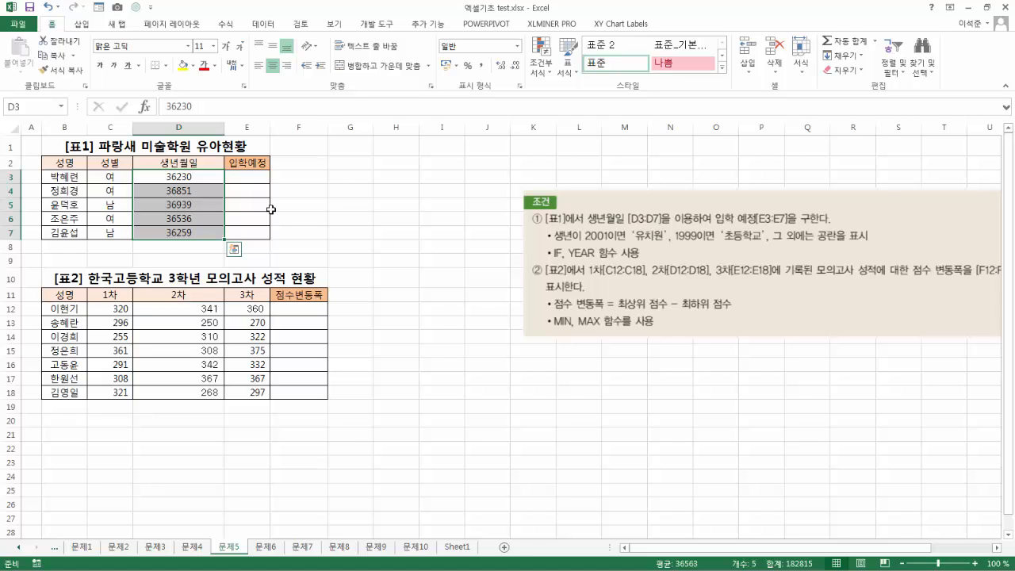
Enter the test numbers 1 and 2 in cells F3 and F4 beside the first table.
left_click(320, 180)
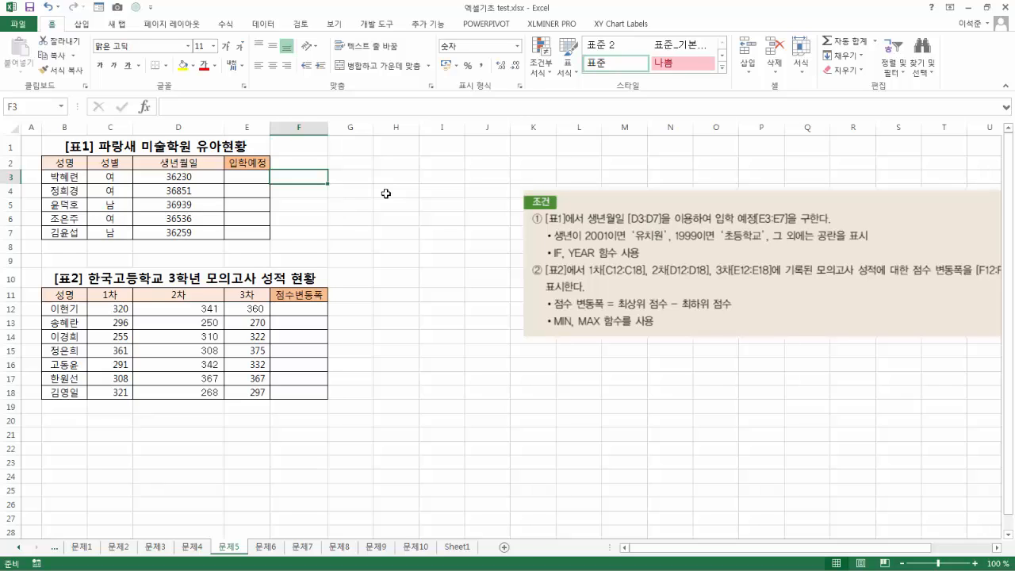
type("1")
key("Return")
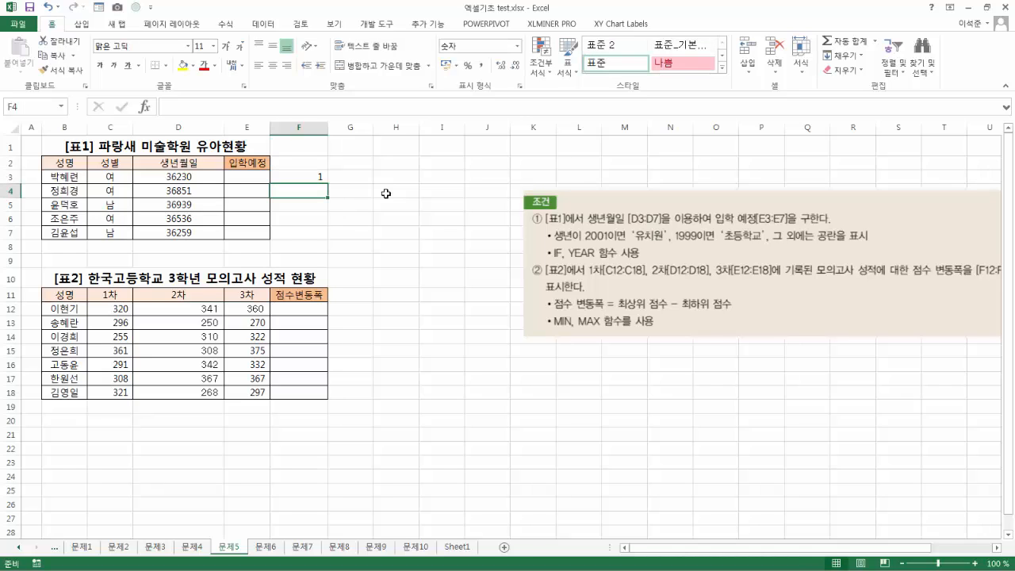
type("2")
key("Return")
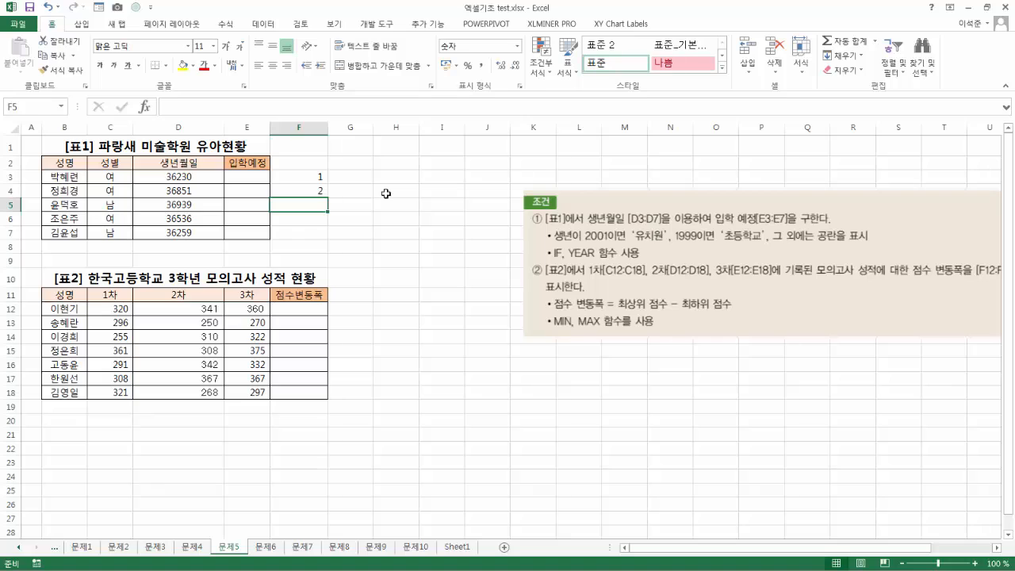
Format the test numbers in F3:F4 as dates (날짜) with the *2012-03-14 type.
left_click_drag(316, 178, 320, 194)
right_click(321, 194)
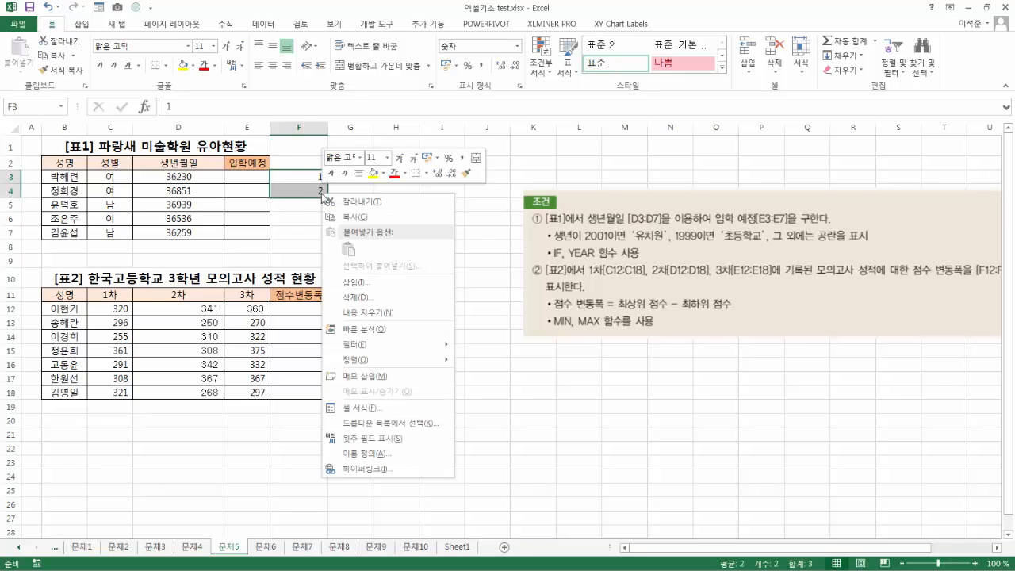
left_click(397, 407)
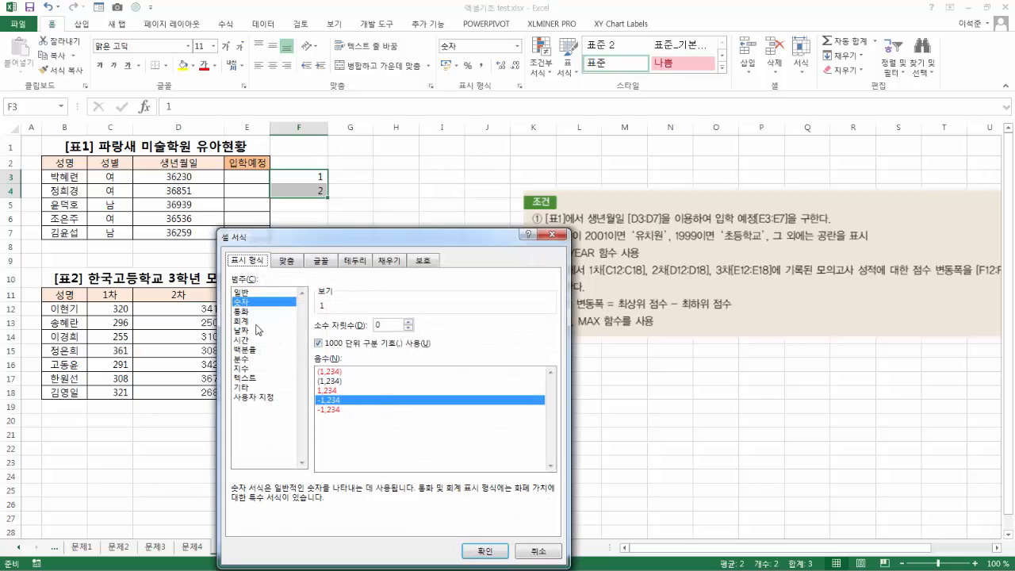
left_click(245, 332)
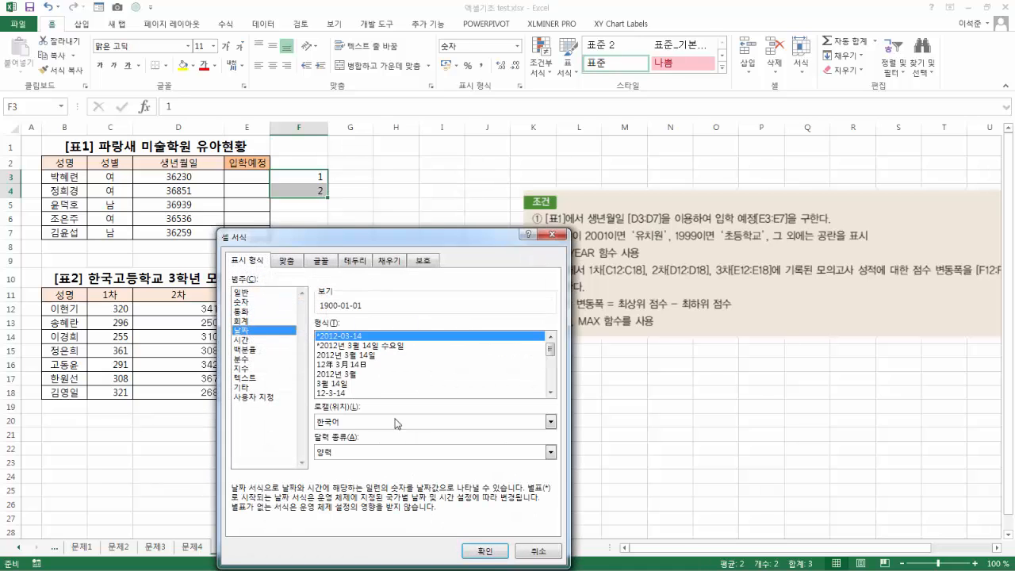
left_click(484, 552)
left_click(389, 203)
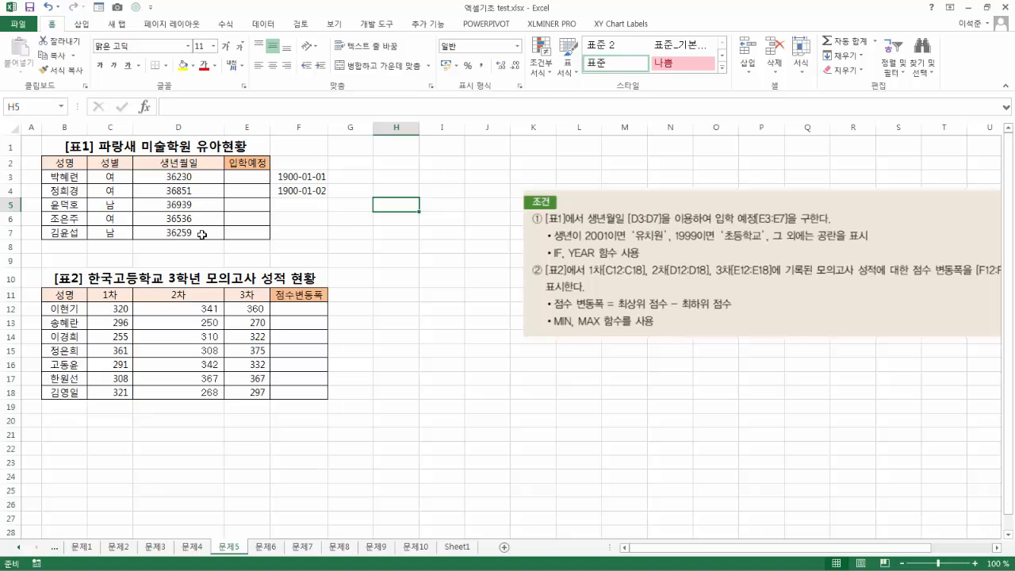
Format the 생년월일 range D3:D7 as dates (날짜) with the 2012년 3월 14일 type.
left_click_drag(205, 177, 204, 232)
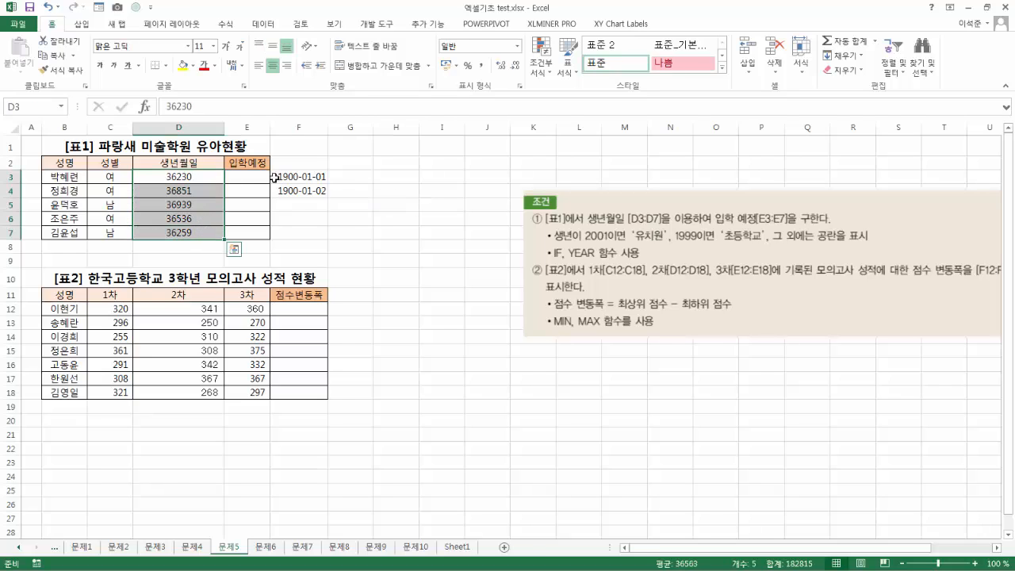
right_click(191, 181)
left_click(255, 400)
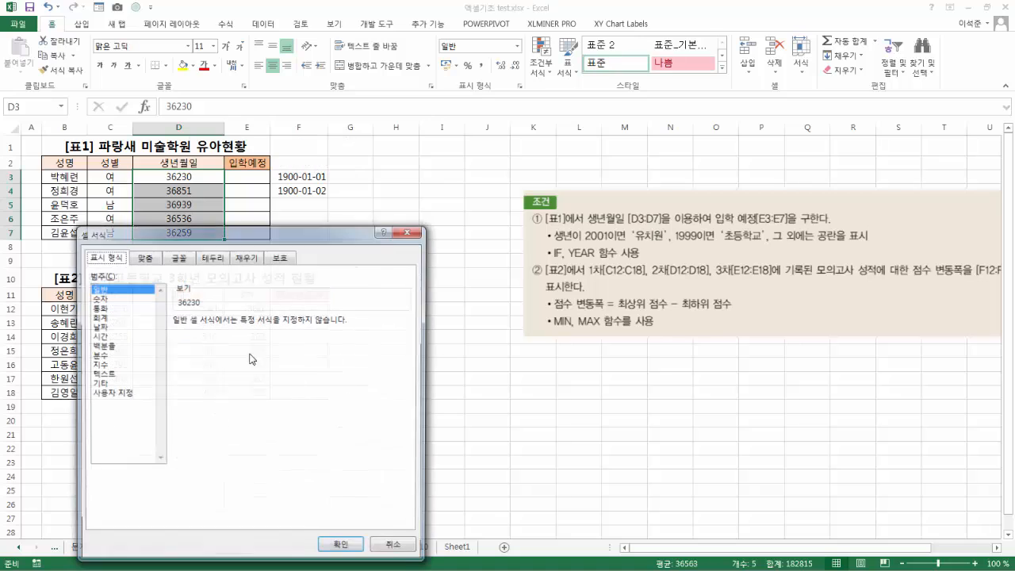
left_click(101, 326)
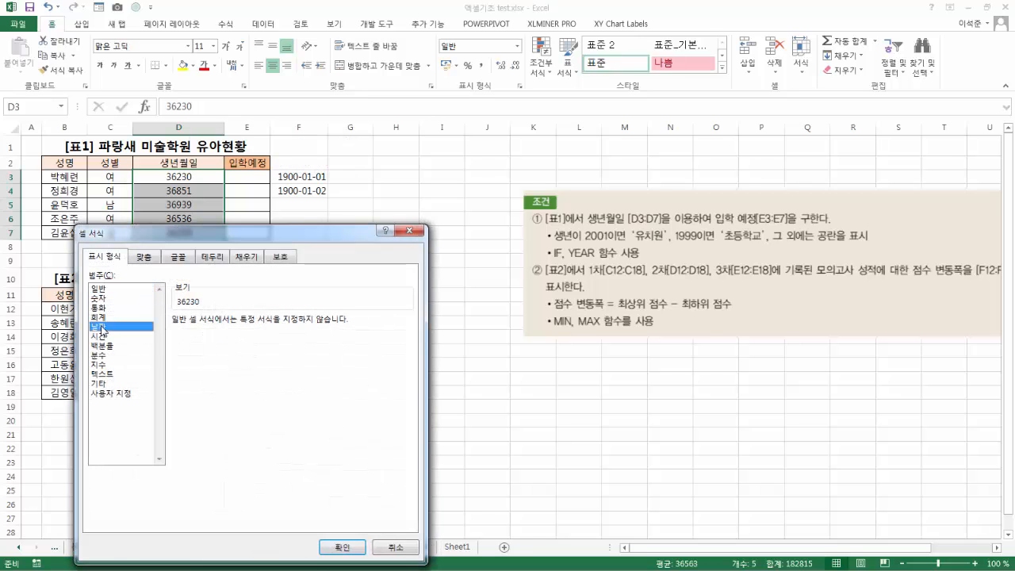
left_click(245, 342)
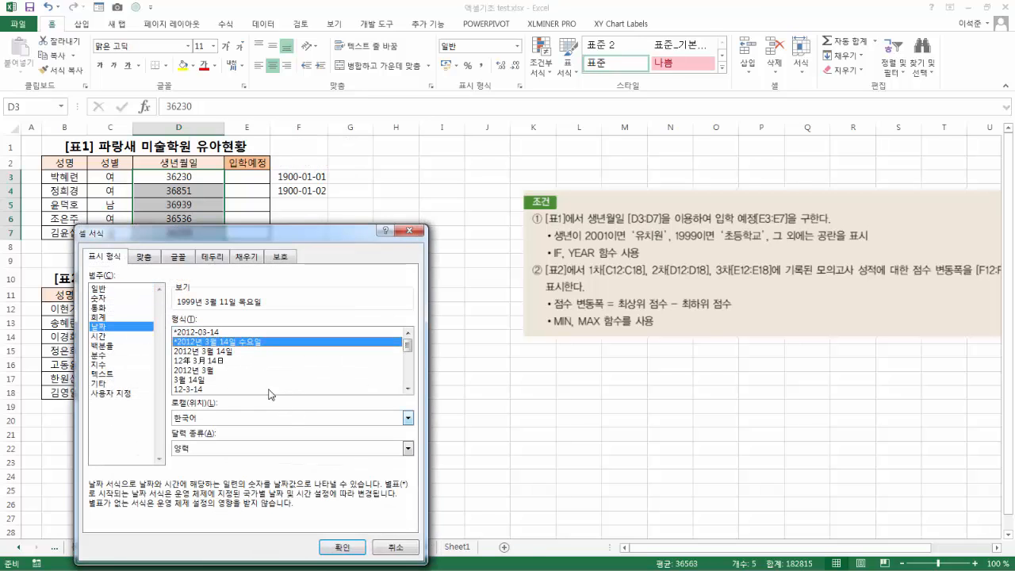
left_click(243, 351)
left_click(337, 547)
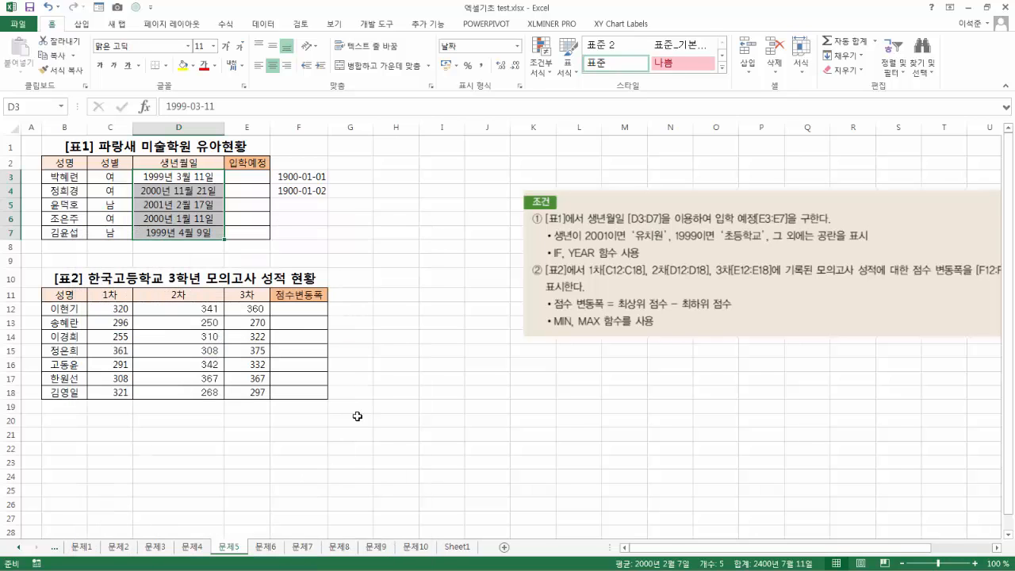
left_click(403, 320)
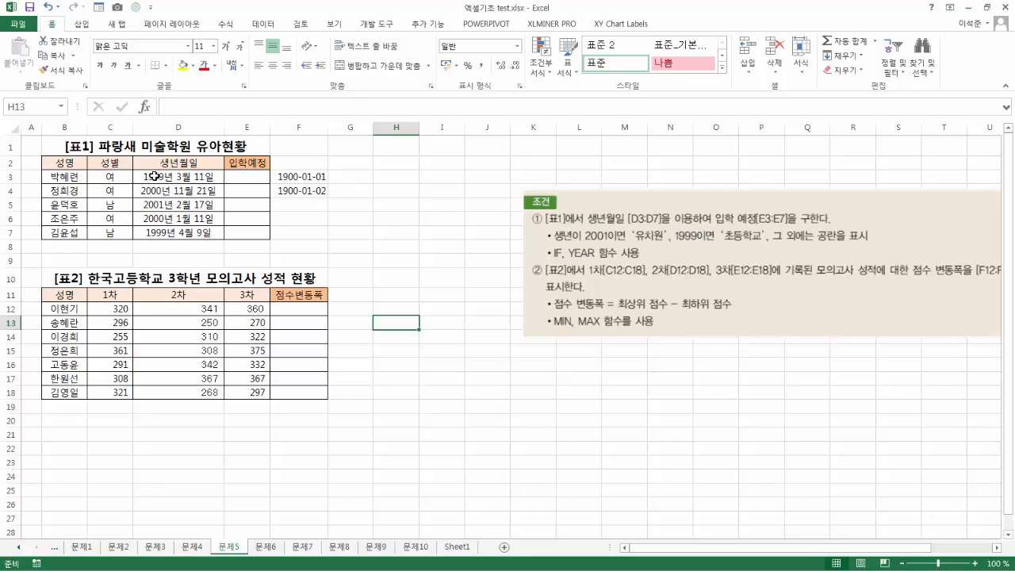
Enter the formula =LEFT(D3,4) in G3 to take the first four characters of the birth date.
left_click(359, 178)
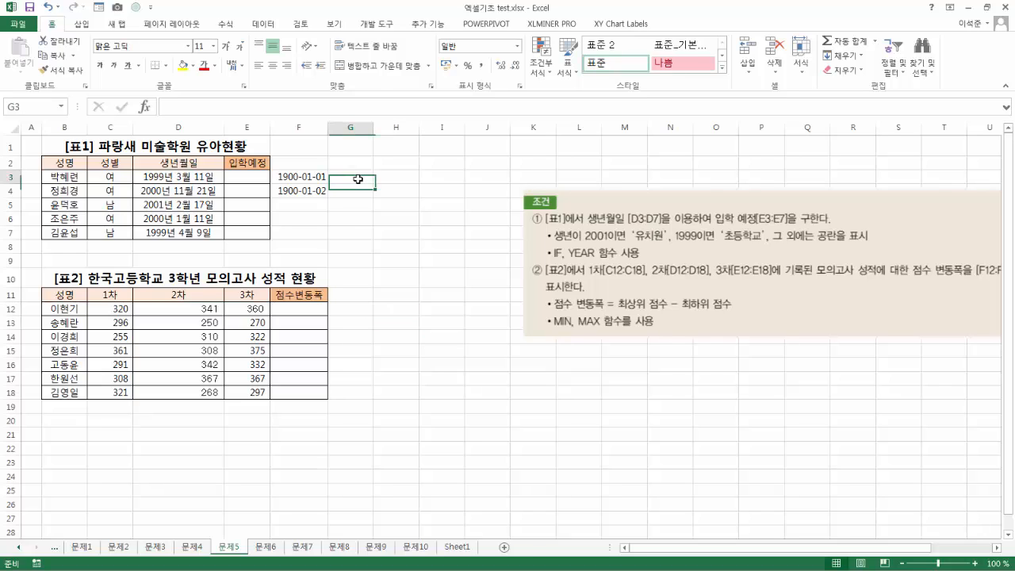
type("=l")
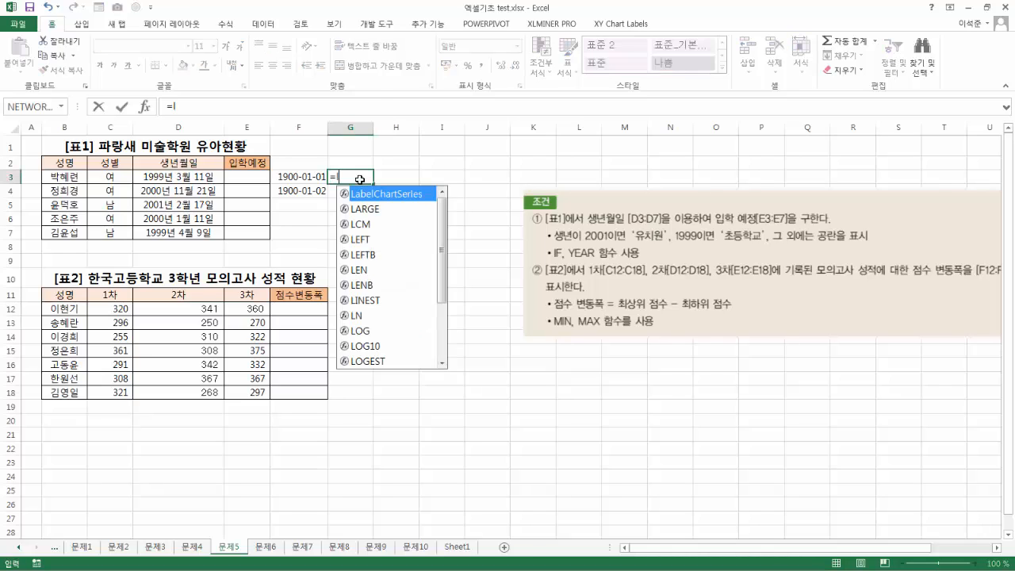
type("eft(")
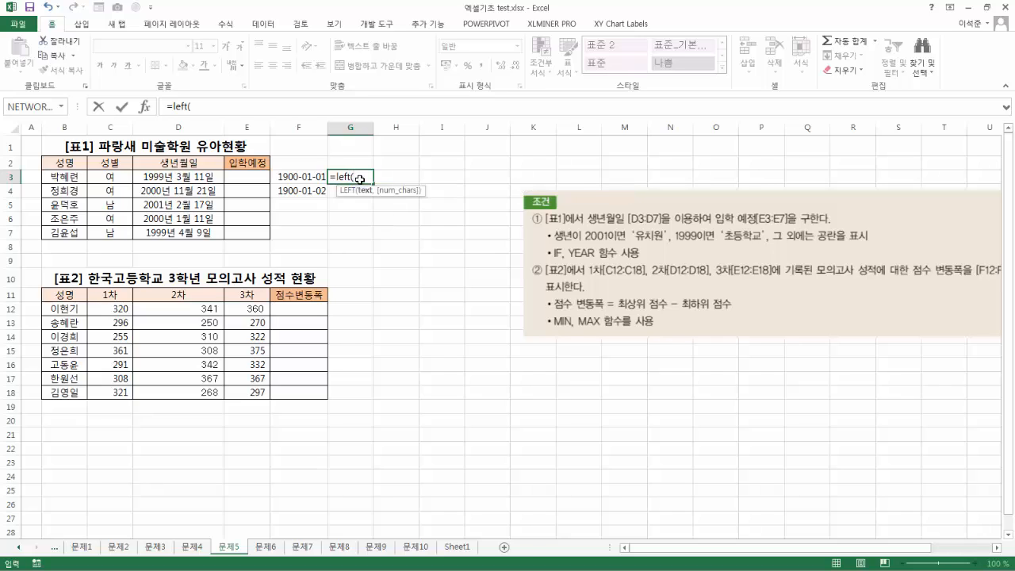
left_click(204, 177)
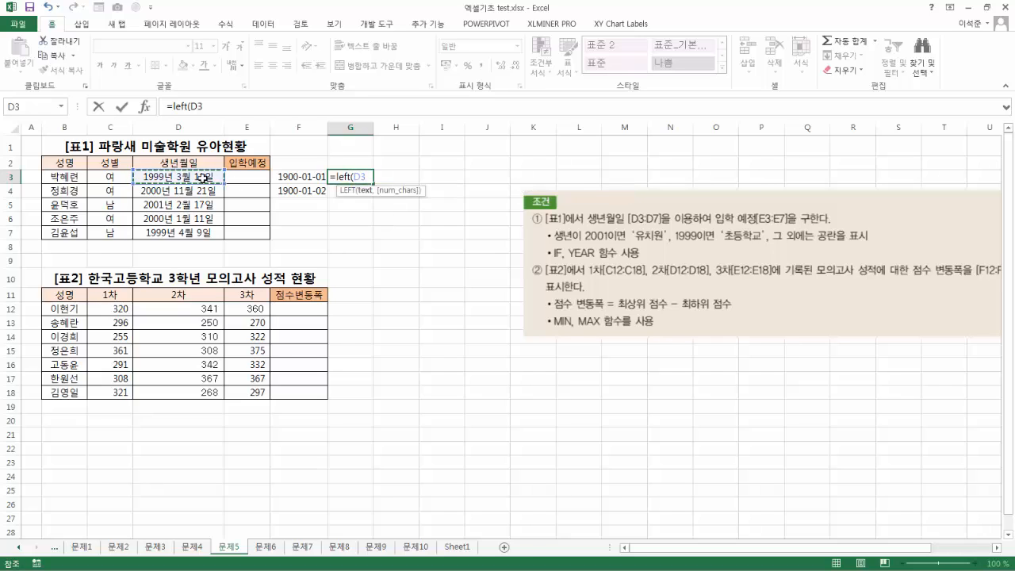
type(",4")
key("Return")
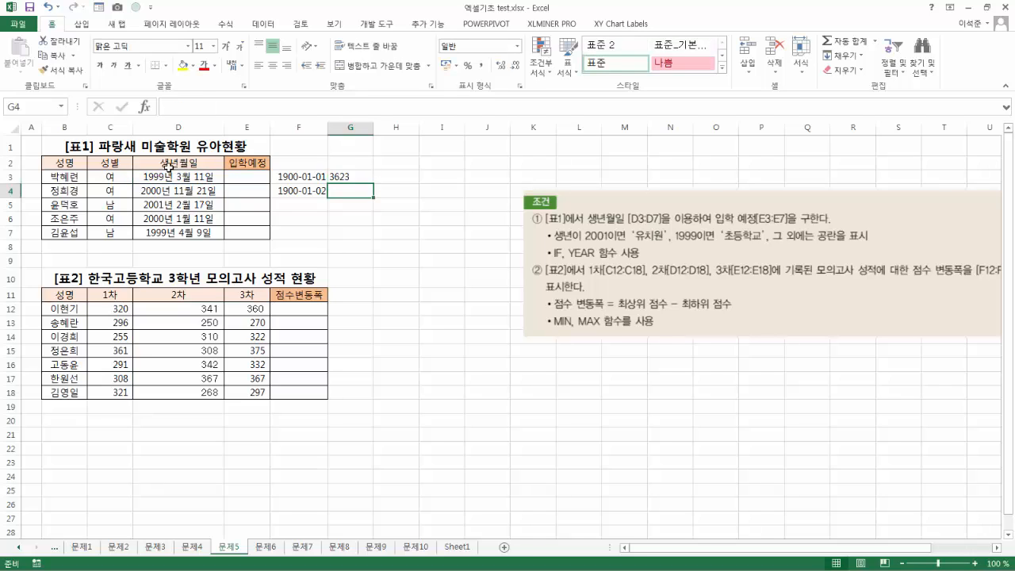
Wrap the G3 formula in VALUE so that it reads =VALUE(LEFT(D3,4)).
left_click(343, 178)
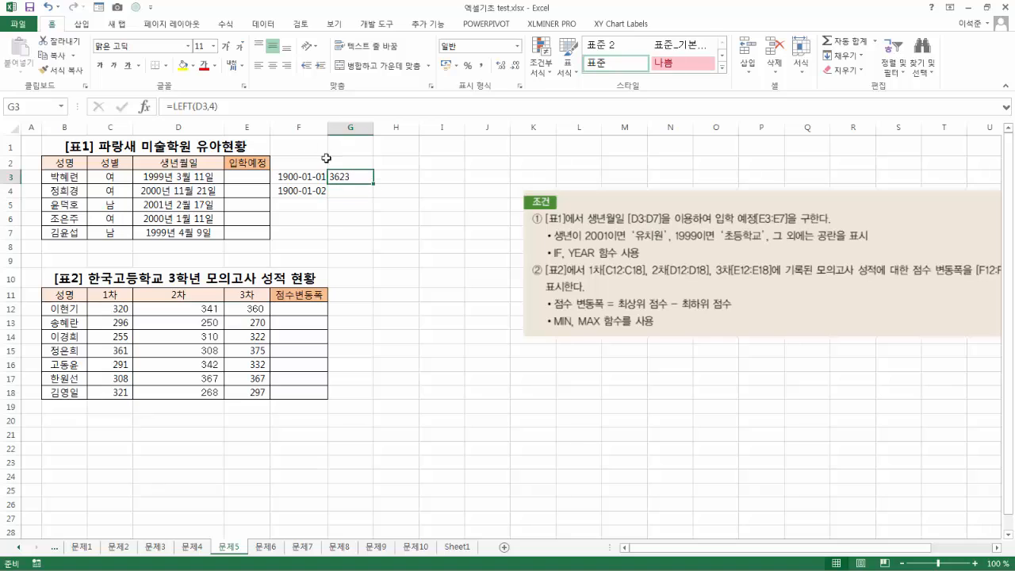
left_click(172, 107)
type("value(")
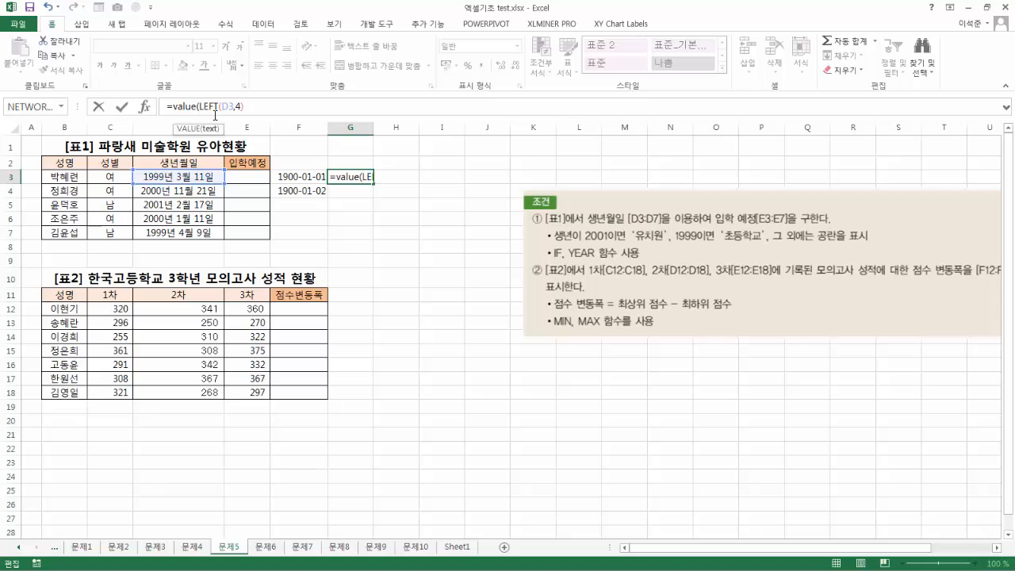
type(")")
key("Return")
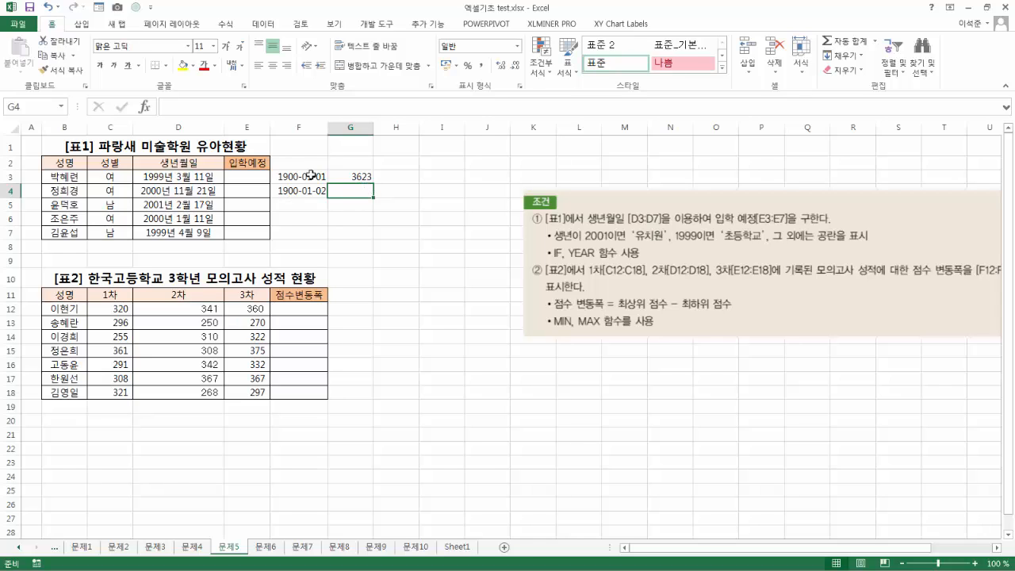
Try the General (일반) number format on D3 and undo the format change.
left_click(198, 180)
right_click(198, 180)
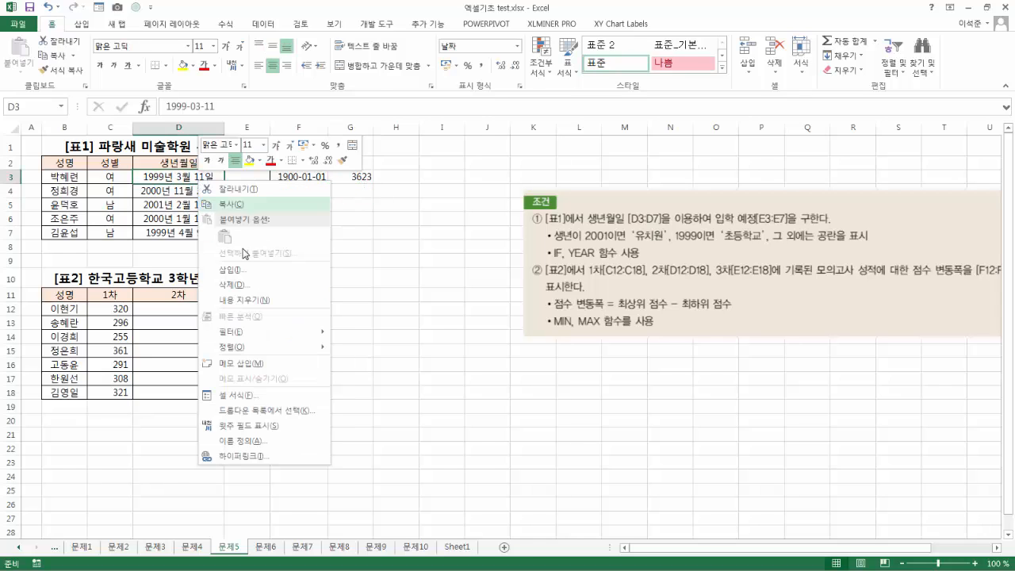
left_click(277, 391)
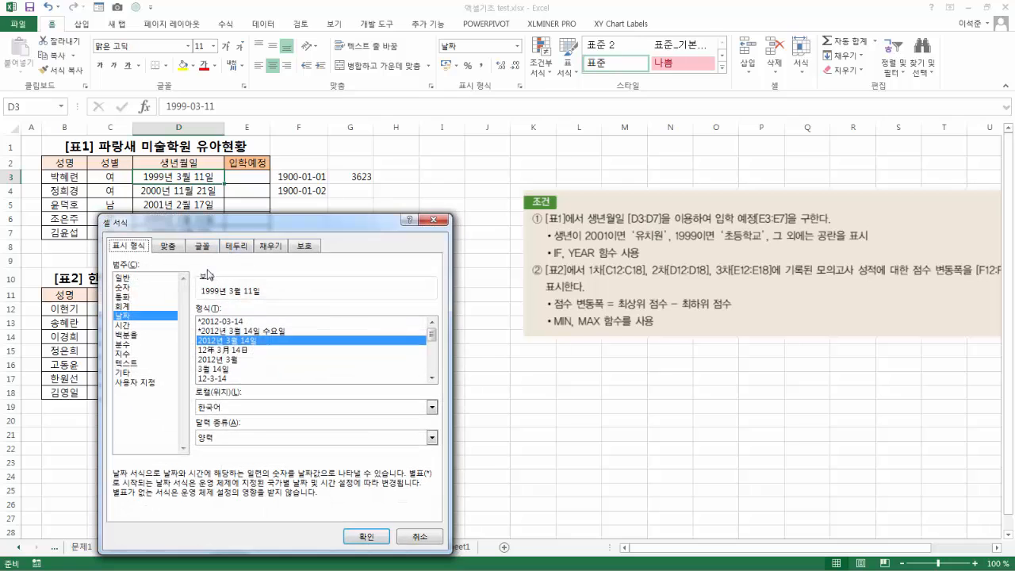
left_click(131, 277)
left_click(387, 538)
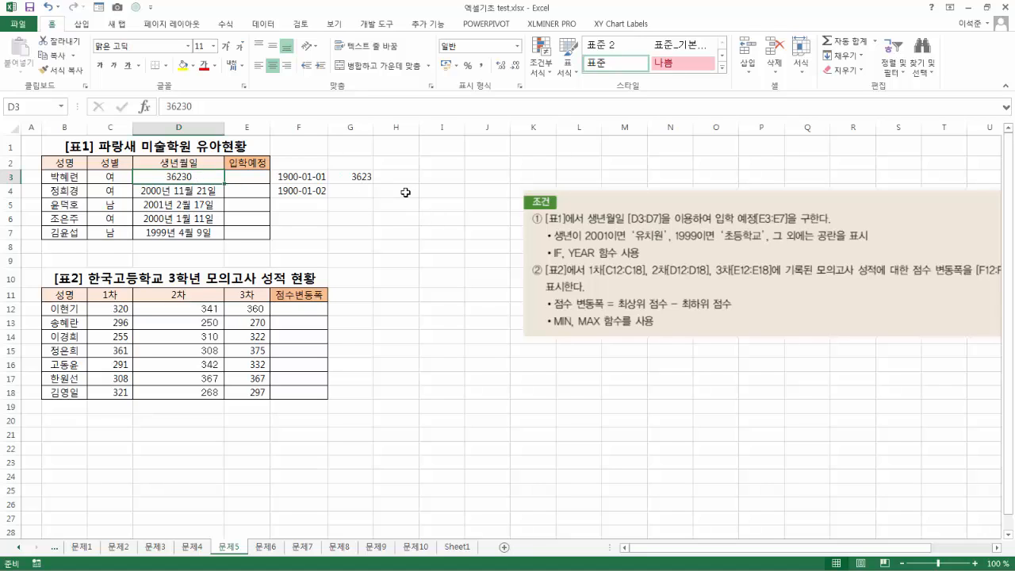
key("ctrl+z")
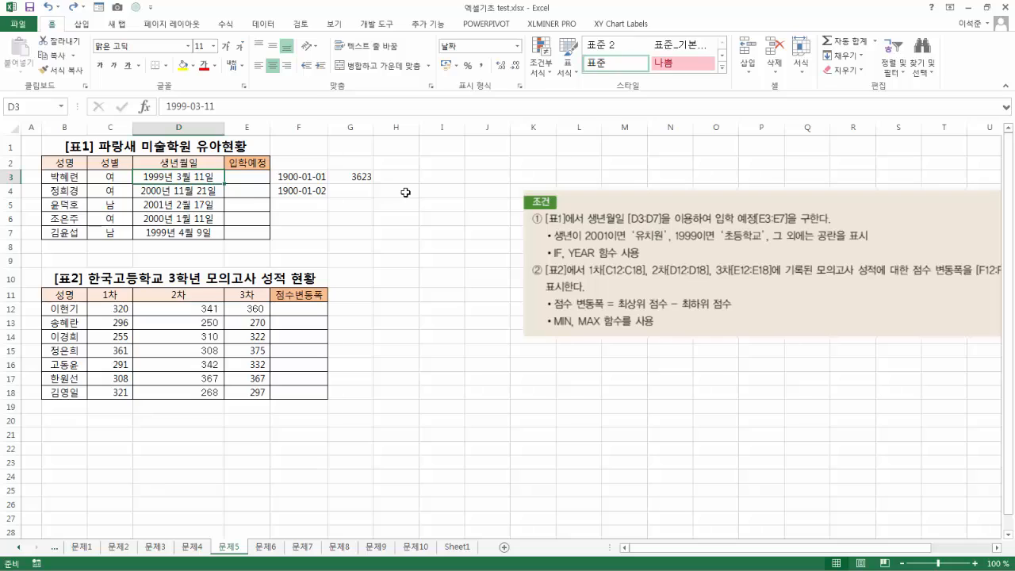
Clear the test dates and the trial formula from the range F3:G4.
left_click_drag(299, 176, 364, 190)
key("Delete")
left_click(364, 190)
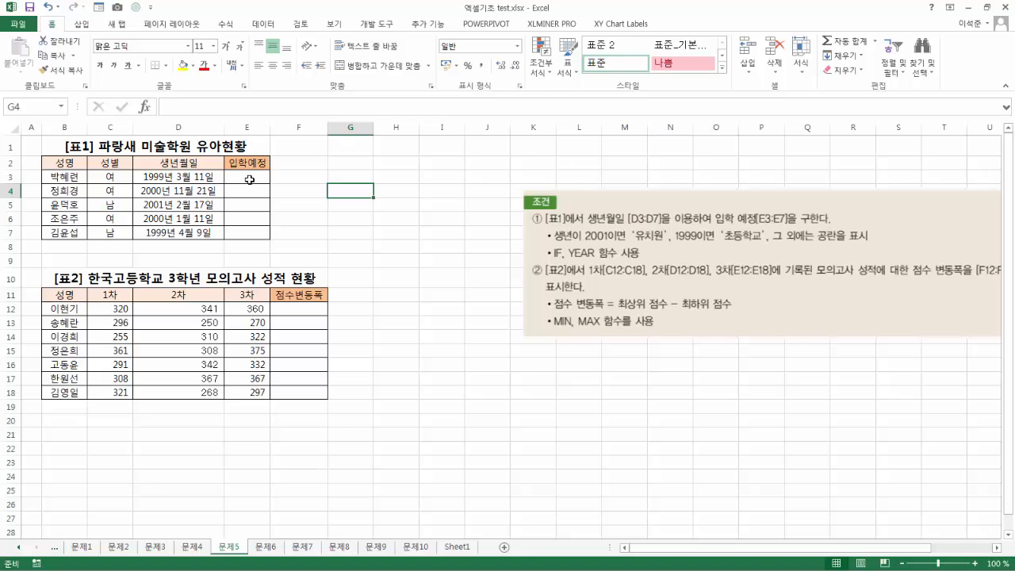
left_click(254, 176)
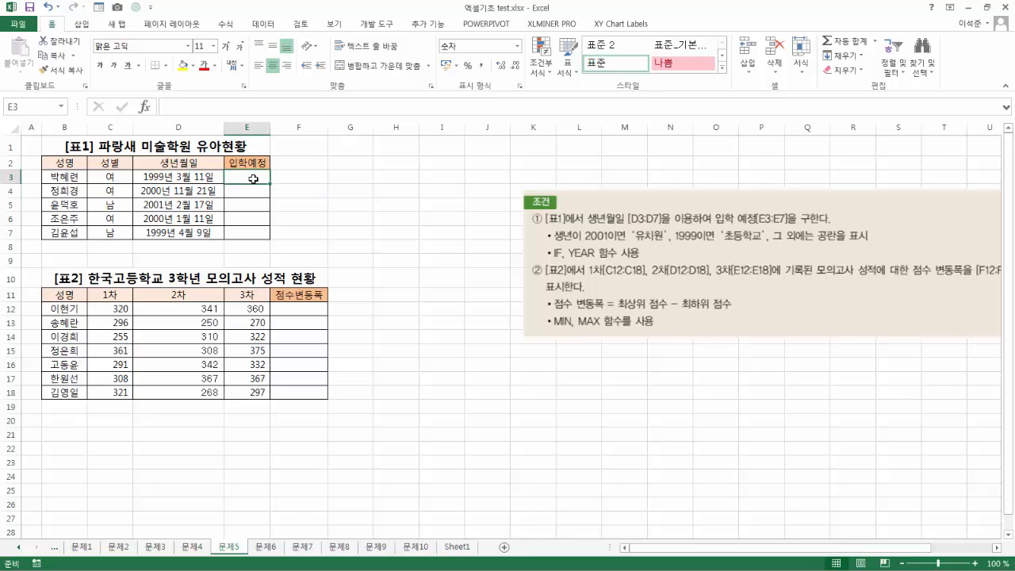
type("=year")
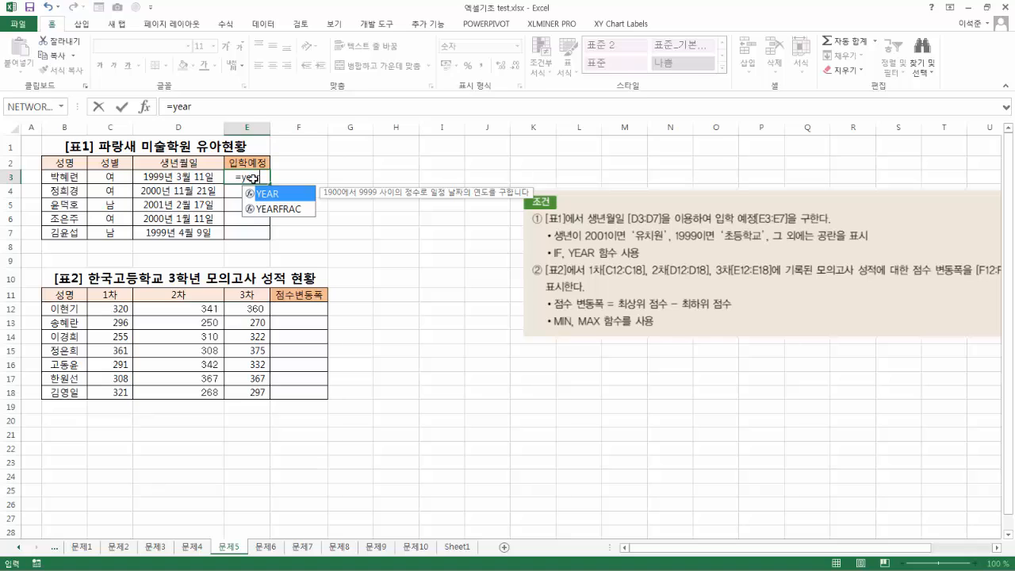
key("Escape")
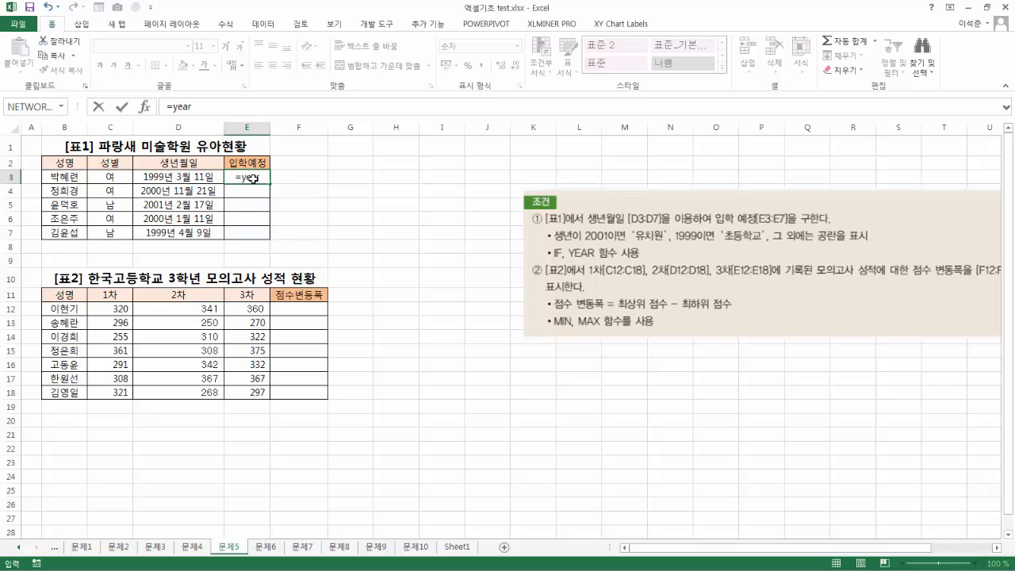
key("Escape")
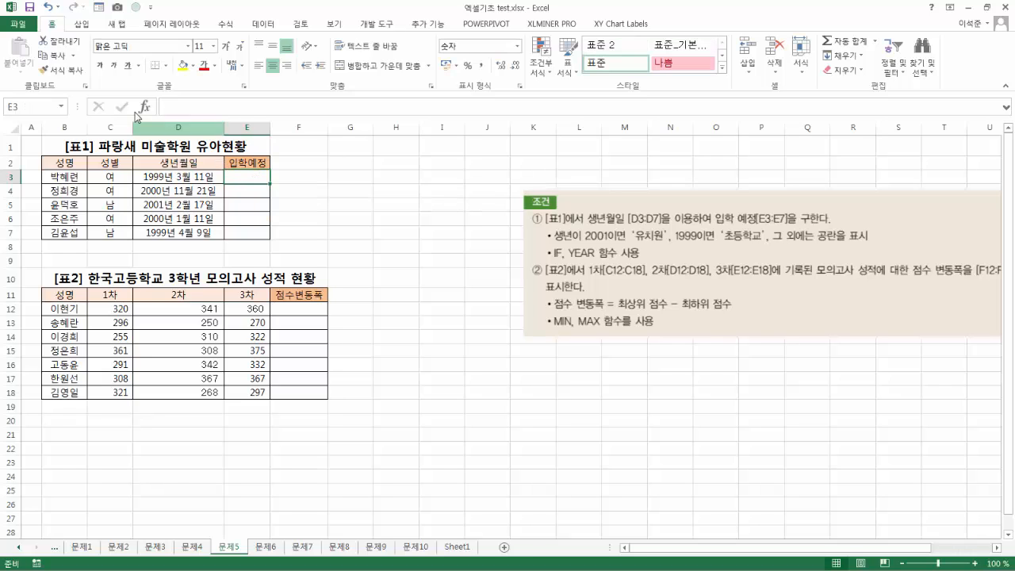
Insert the YEAR function from the date/time (날짜/시간) category into E3, with D3 as its Serial_number.
left_click(144, 107)
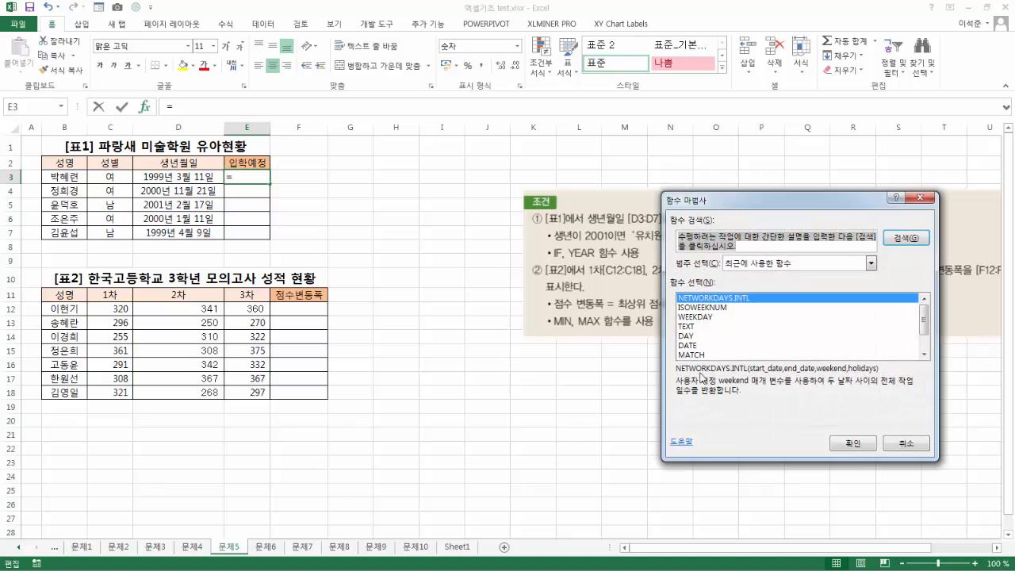
left_click(767, 270)
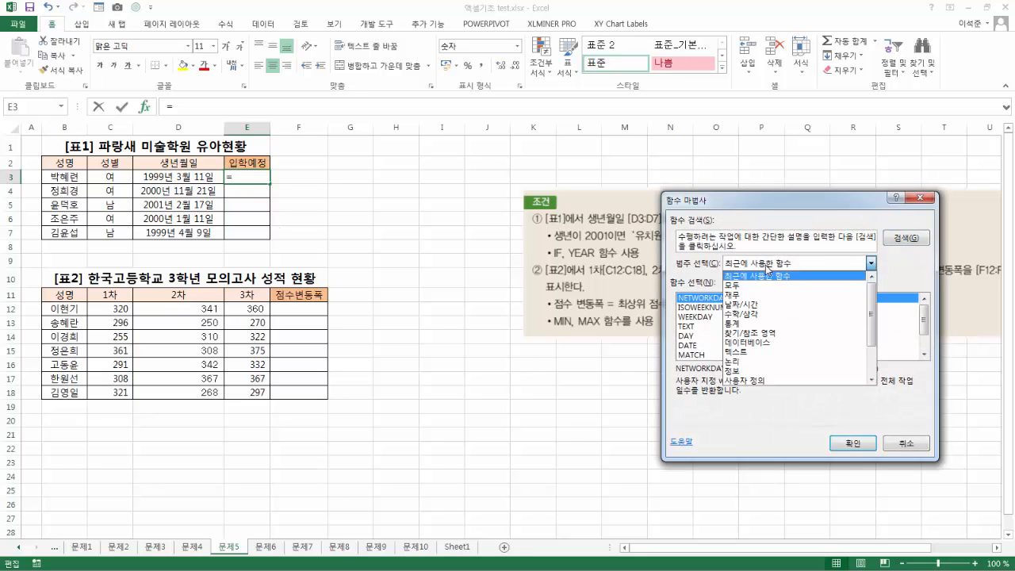
left_click(744, 308)
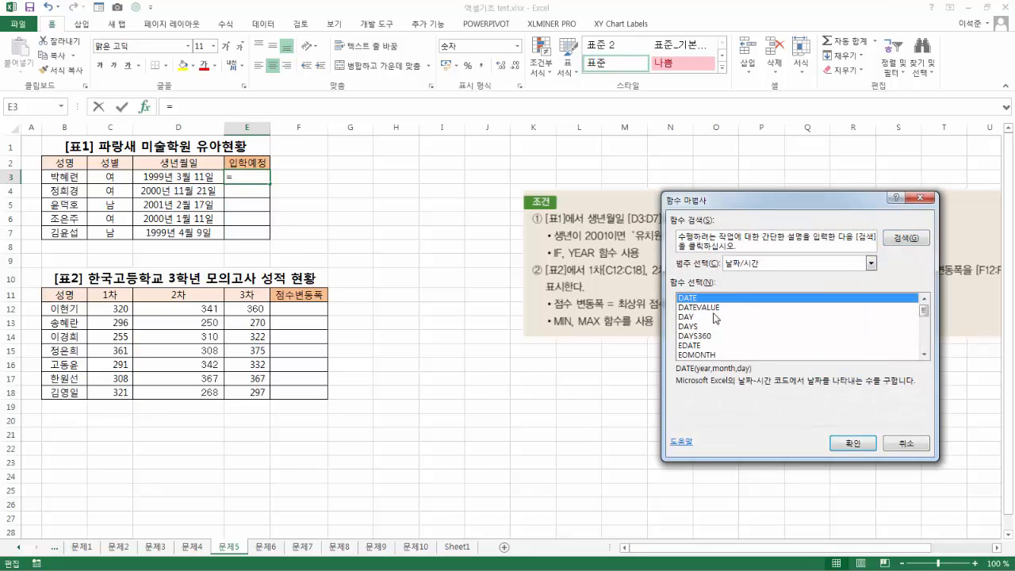
scroll(706, 333, "down", 1)
scroll(713, 351, "down", 4)
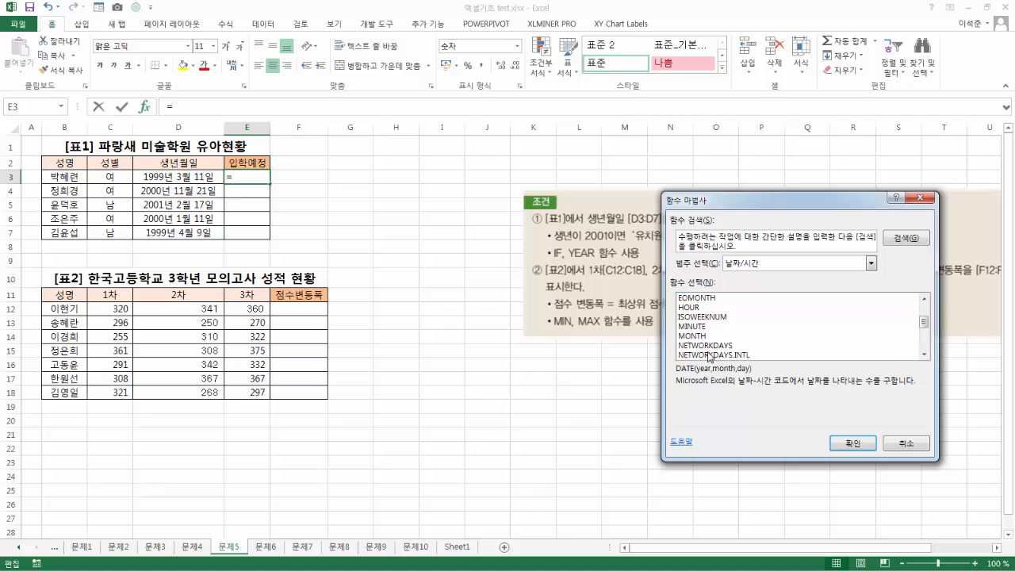
scroll(710, 351, "down", 1)
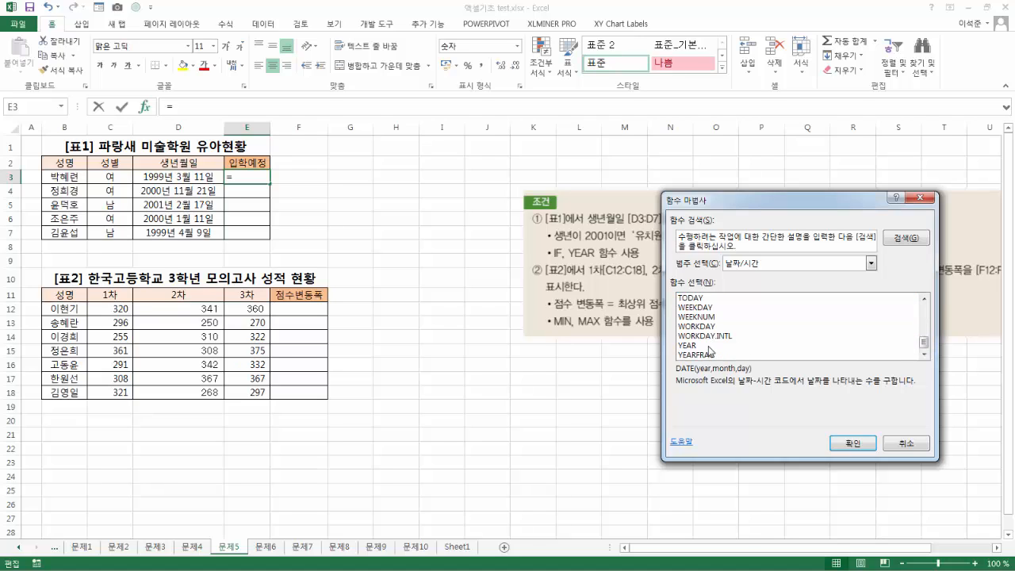
left_click(699, 345)
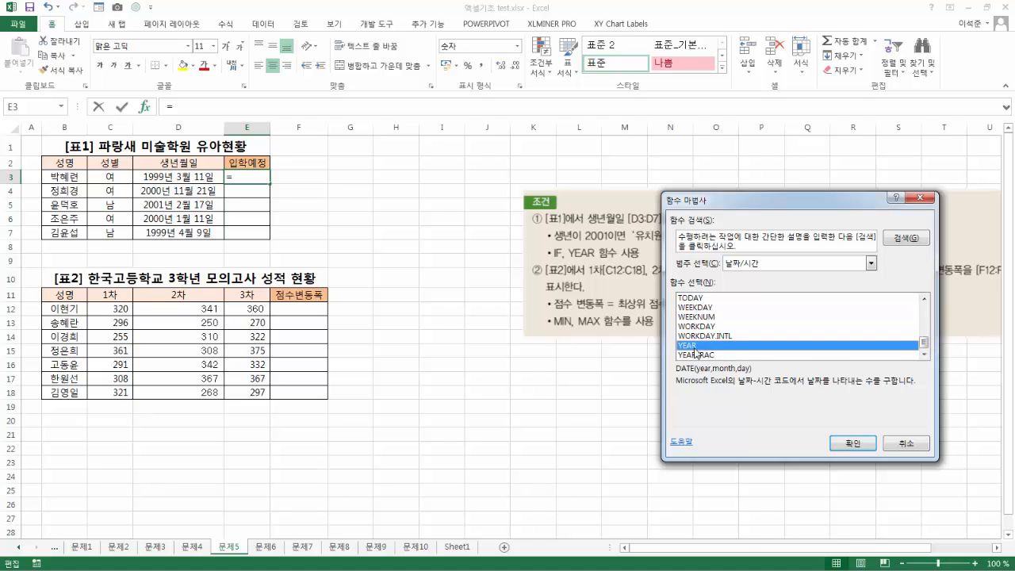
left_click(845, 441)
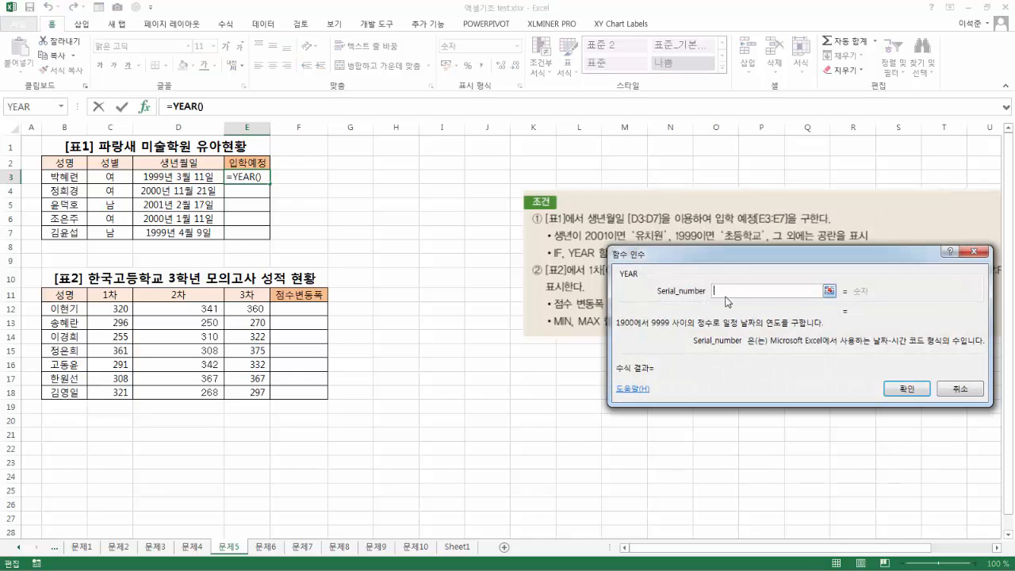
left_click(191, 178)
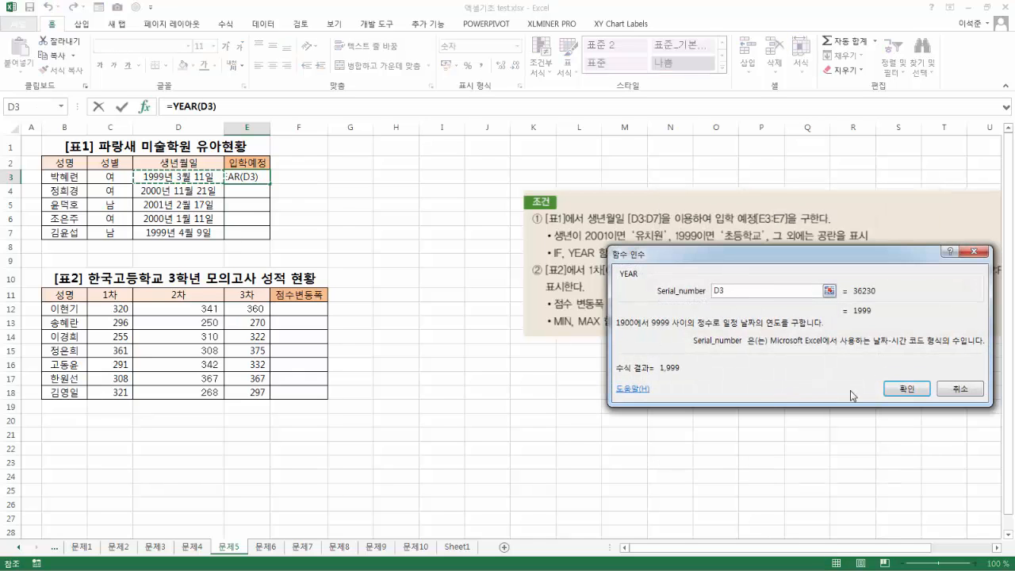
left_click(904, 390)
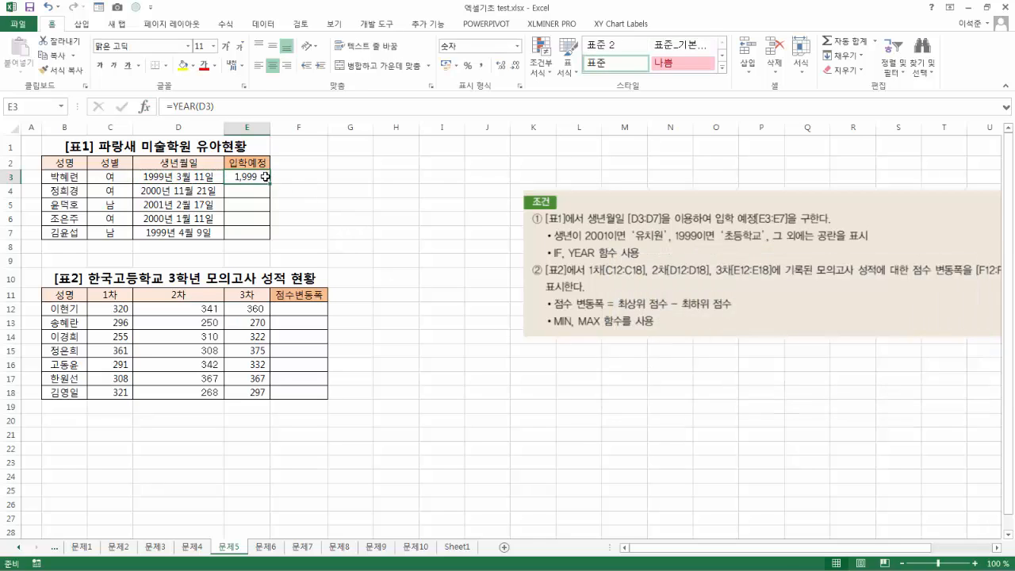
Apply the General (일반) number format to E3:E7 and fill the YEAR formula from E3 down to E7.
left_click_drag(247, 178, 247, 227)
right_click(247, 228)
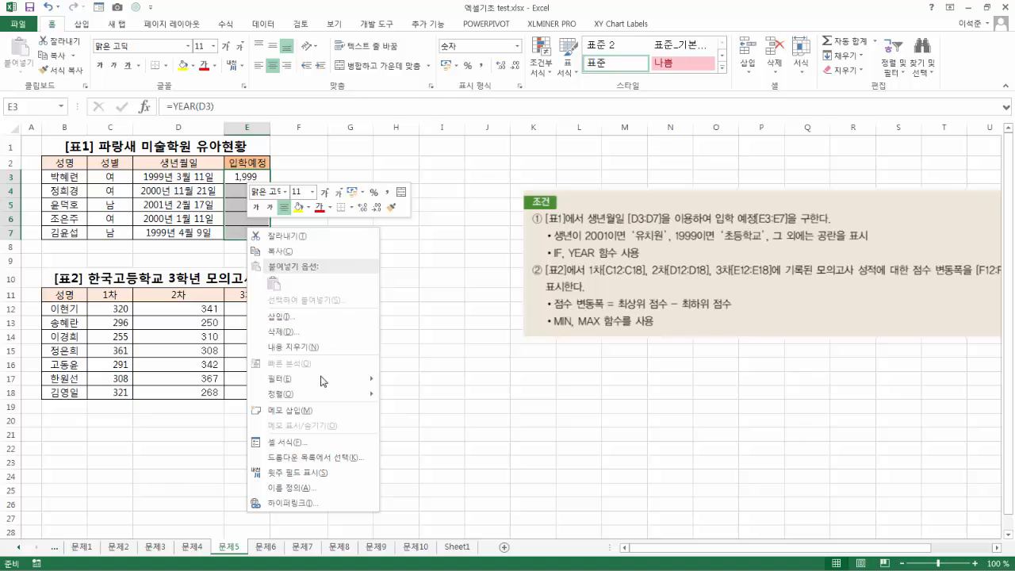
left_click(329, 442)
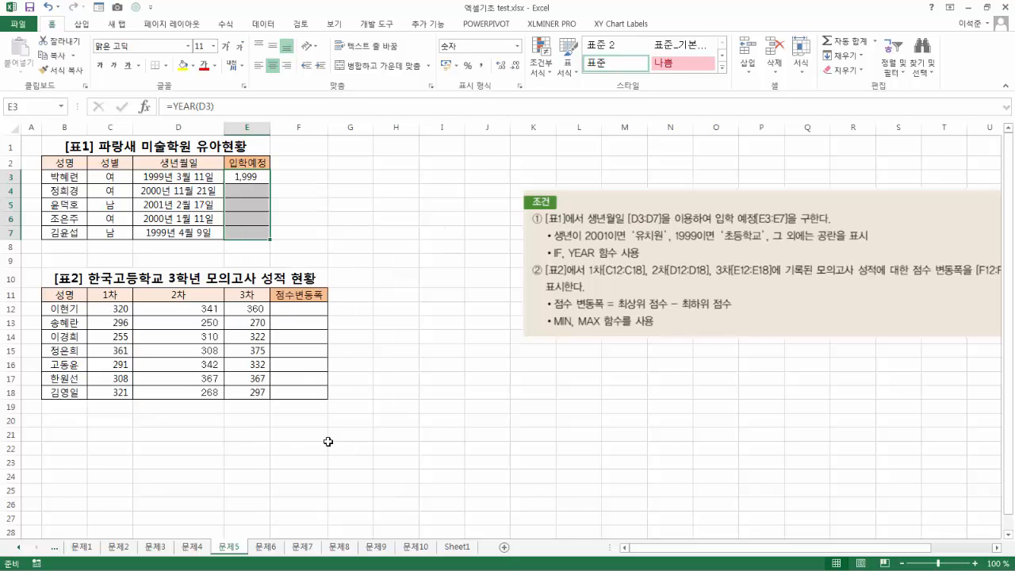
left_click(185, 297)
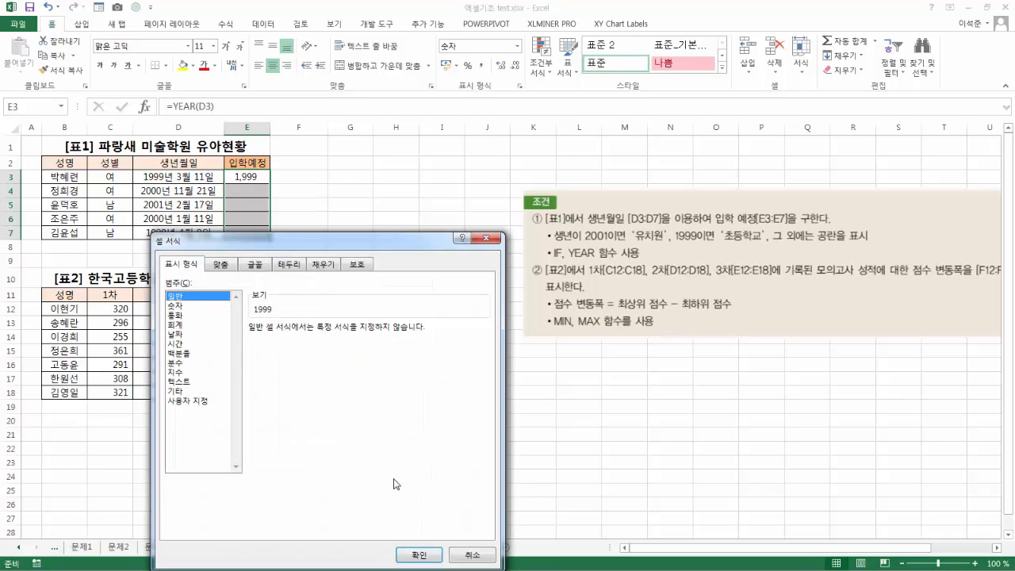
left_click(417, 553)
left_click(414, 268)
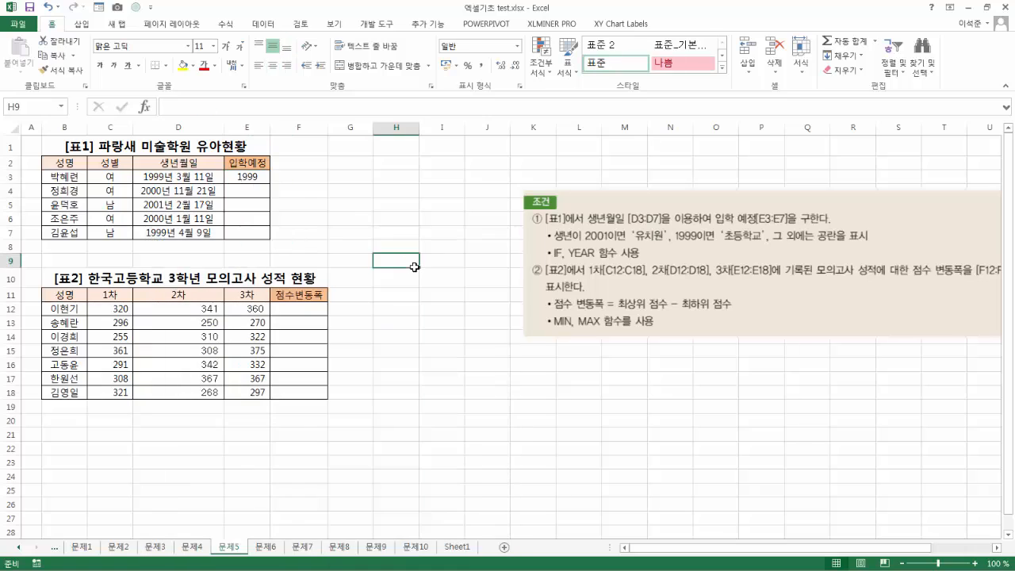
left_click(256, 179)
left_click_drag(270, 184, 267, 238)
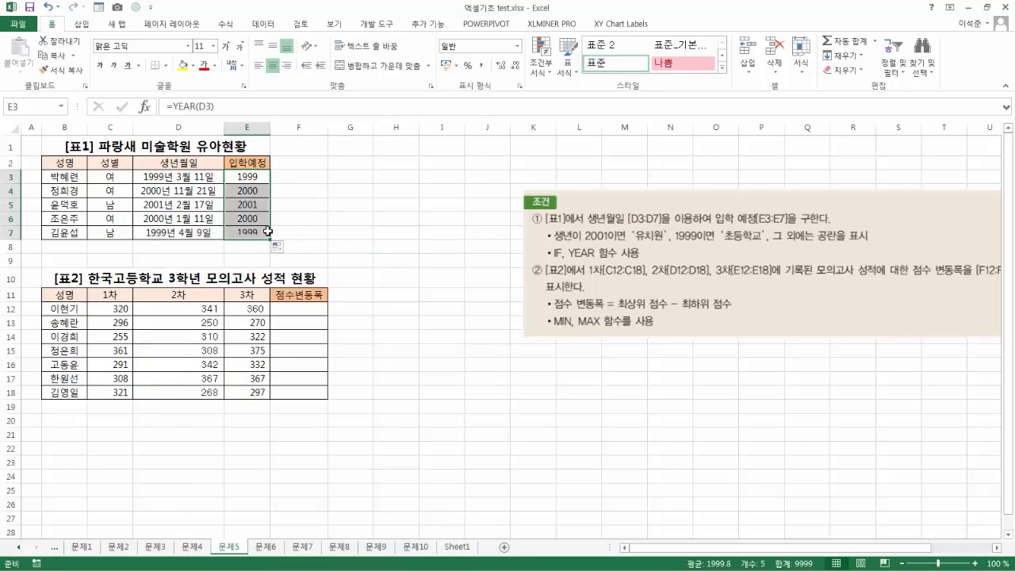
Enter the formula =MONTH(D3) in F3 to extract the month of the birth date.
left_click(308, 177)
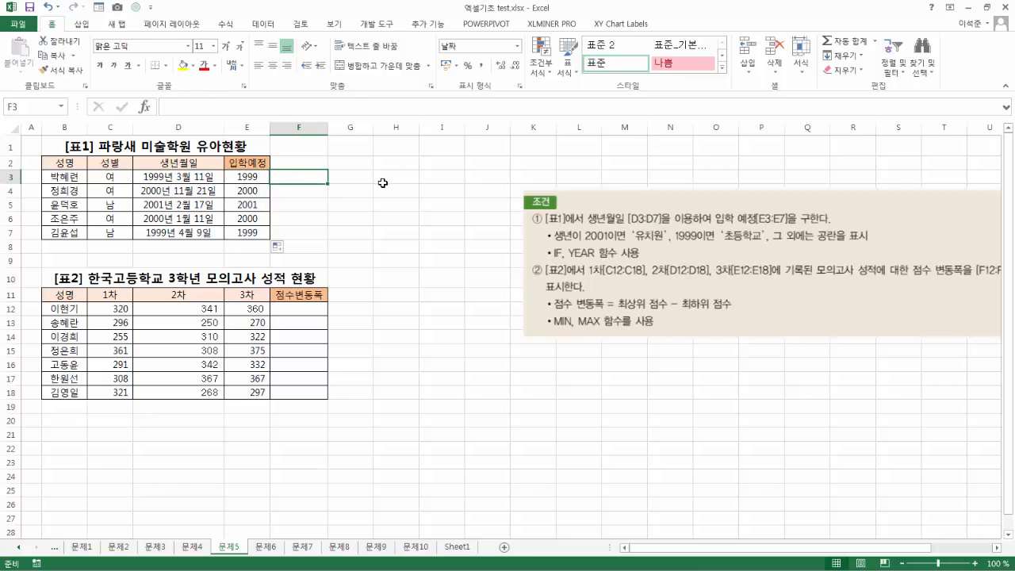
type("=mon")
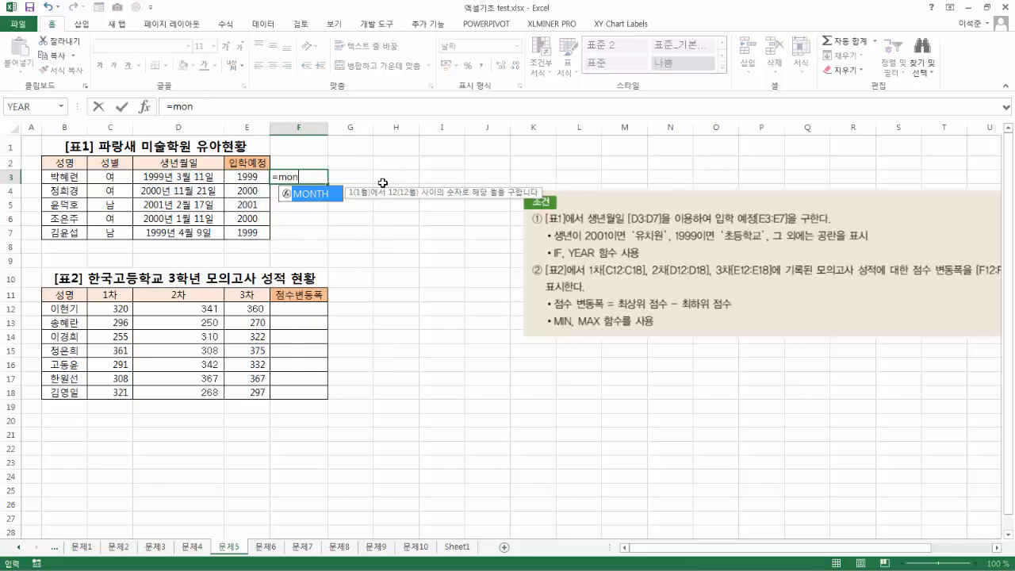
type("th(")
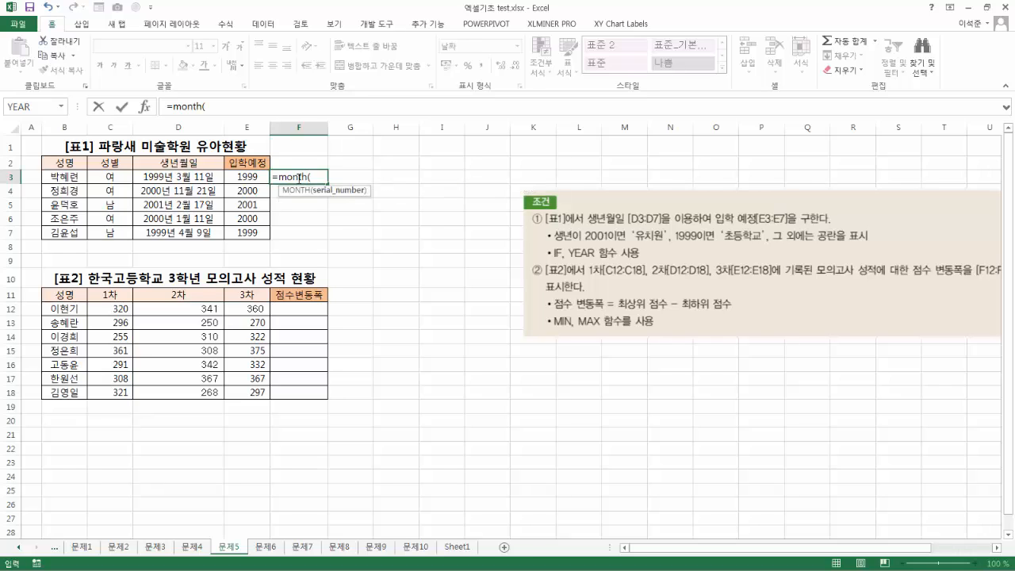
left_click(216, 178)
key("ctrl+Return")
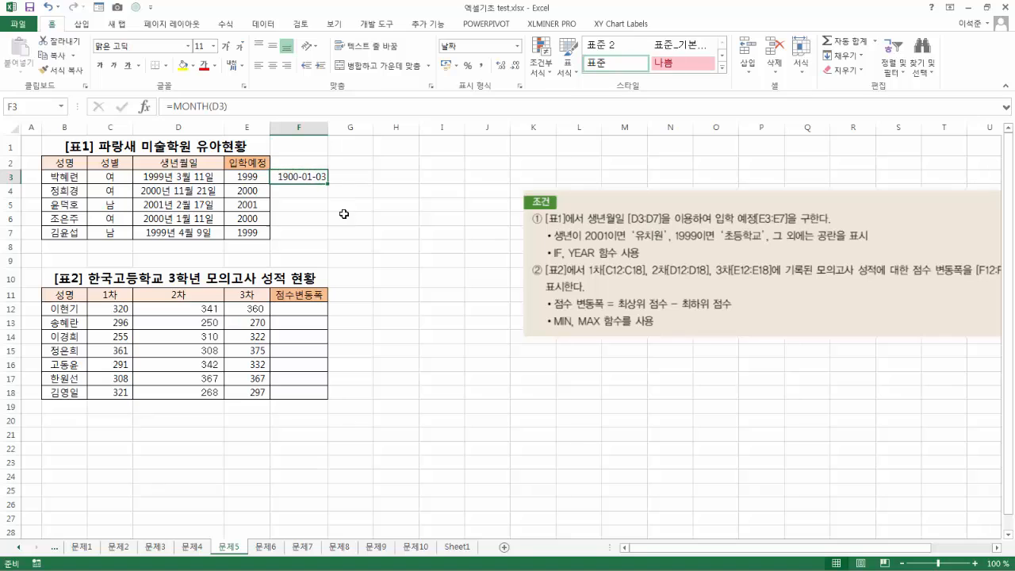
Apply the General (일반) number format to F3 and fill its MONTH formula down to F7.
right_click(297, 174)
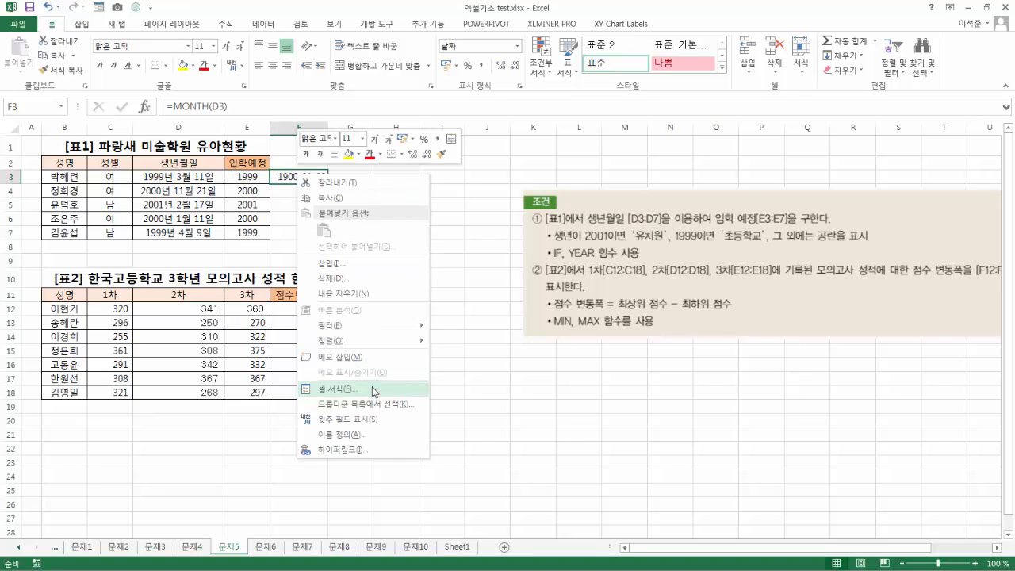
left_click(373, 391)
left_click(232, 274)
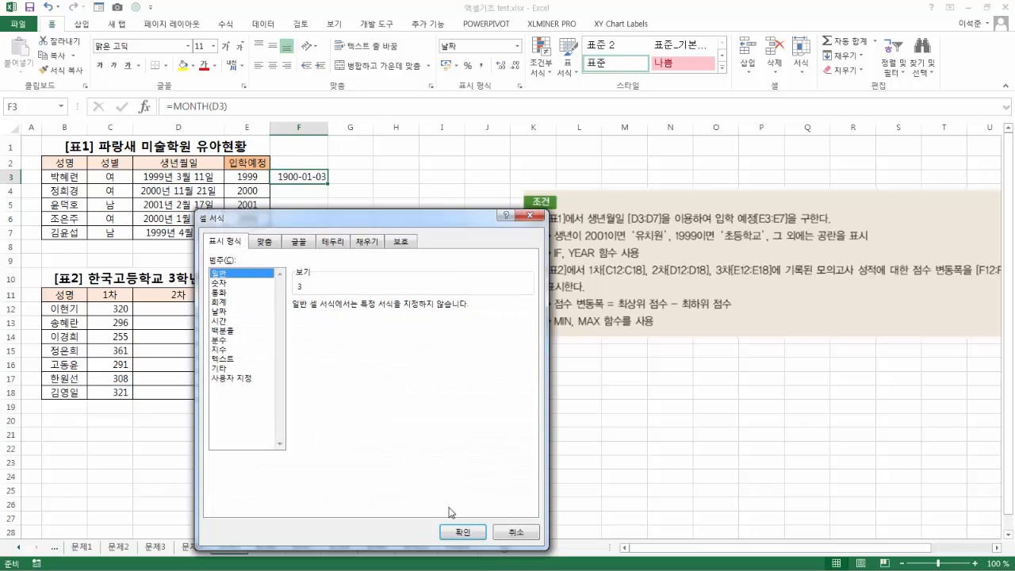
left_click(463, 531)
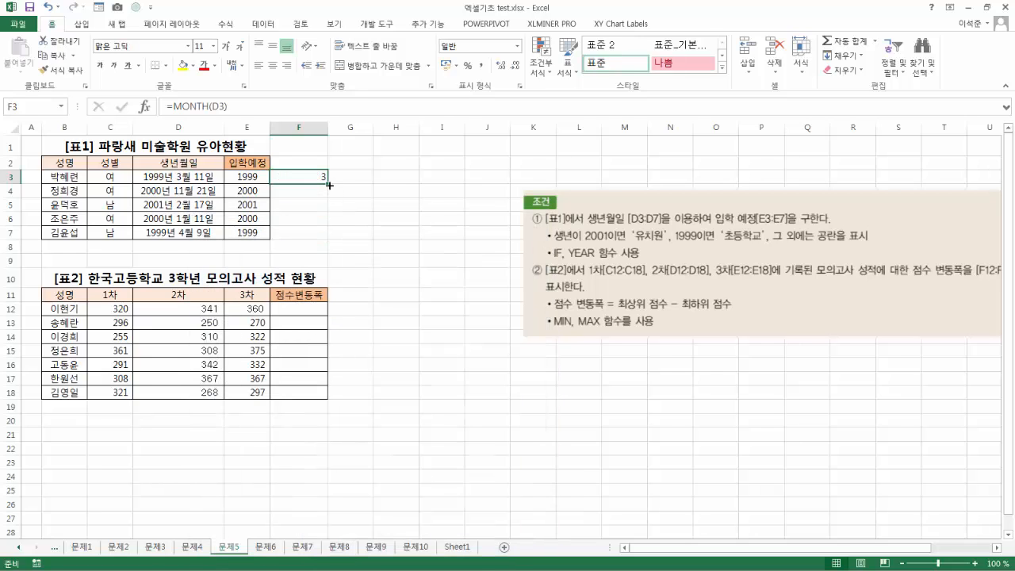
double_click(329, 185)
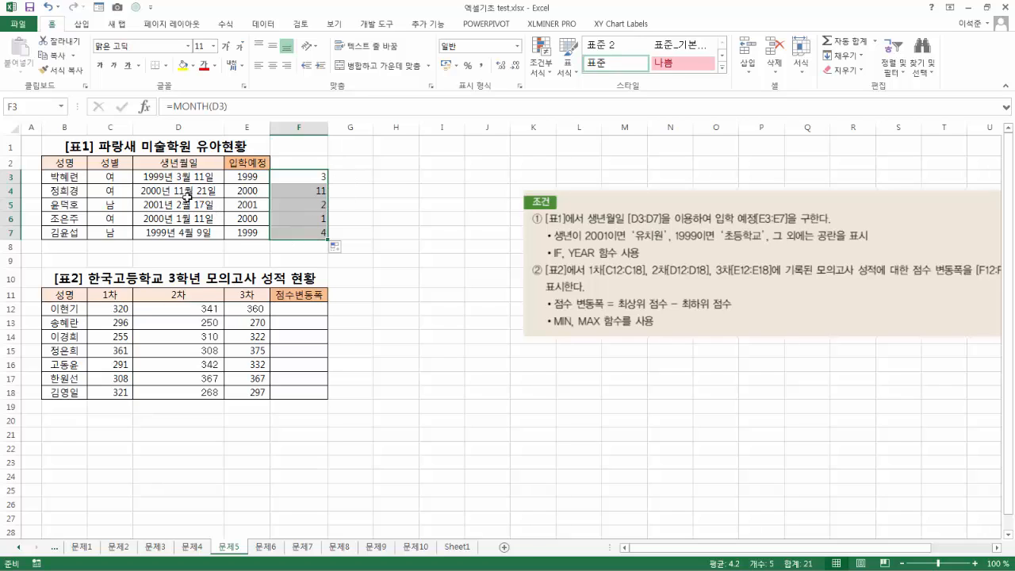
Enter the formula =DAY(D3) in G3 to extract the day of the birth date and fill it down to G7.
left_click(351, 179)
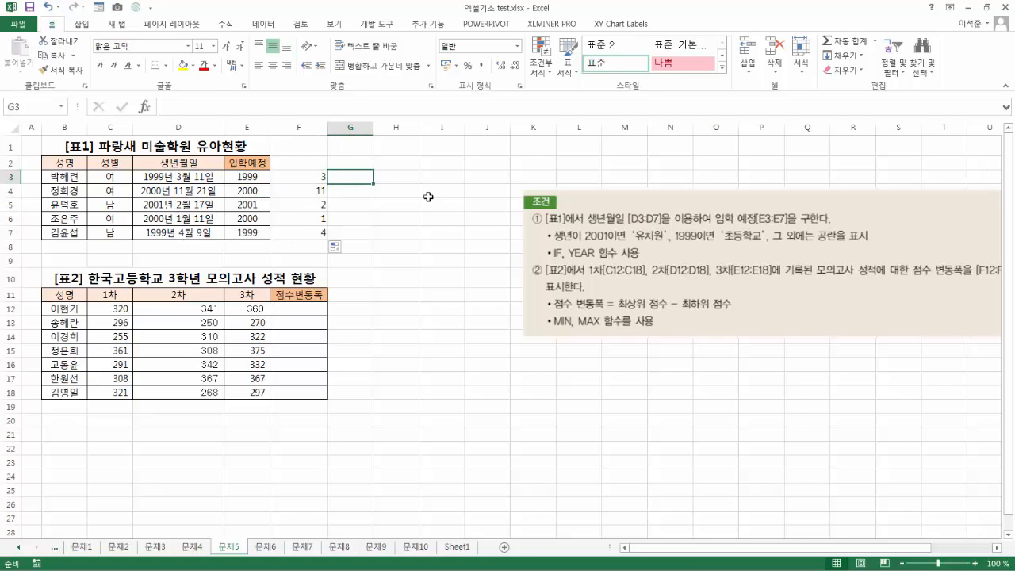
type("=d")
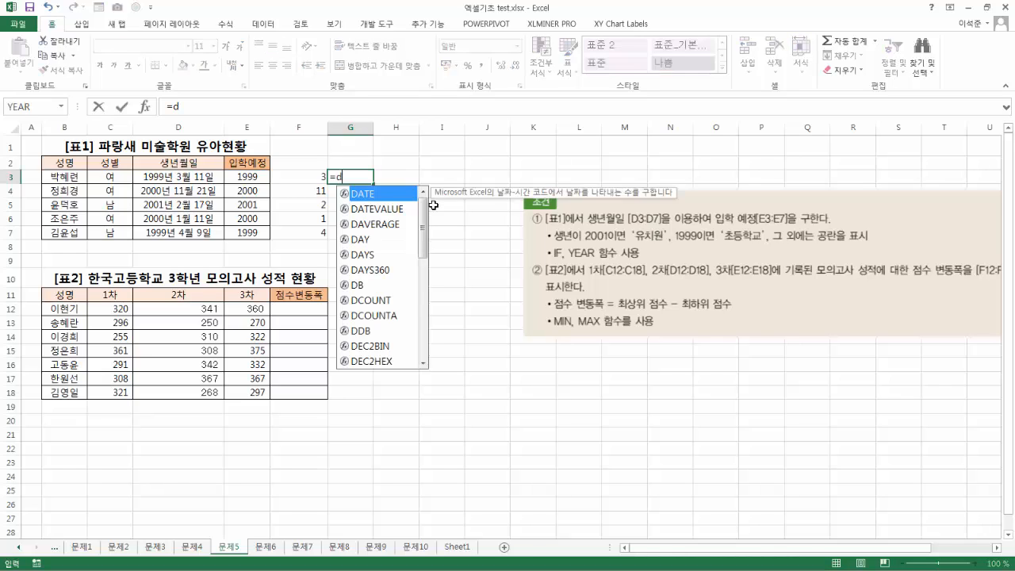
type("ay(")
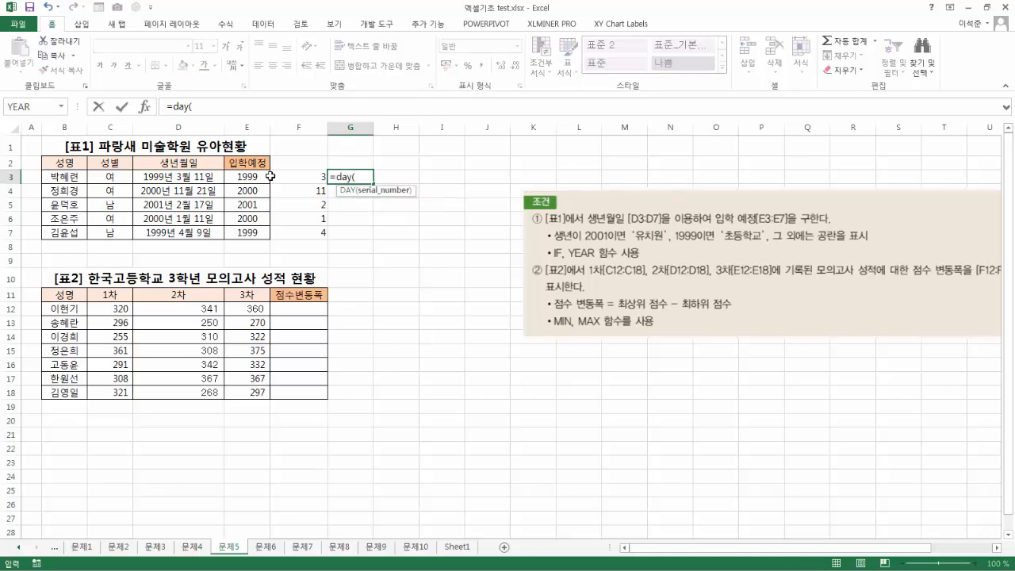
left_click(217, 176)
key("Return")
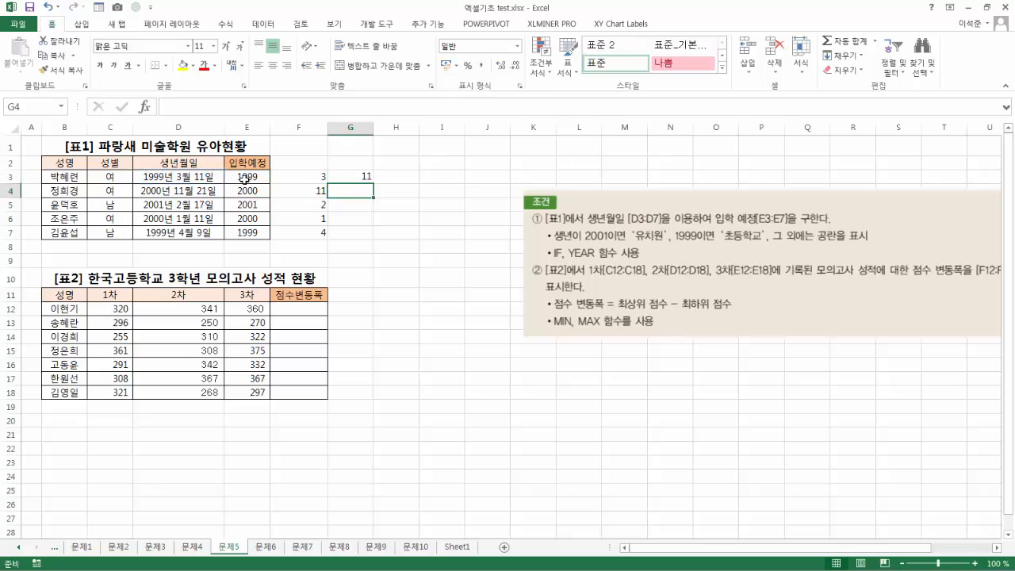
left_click(360, 176)
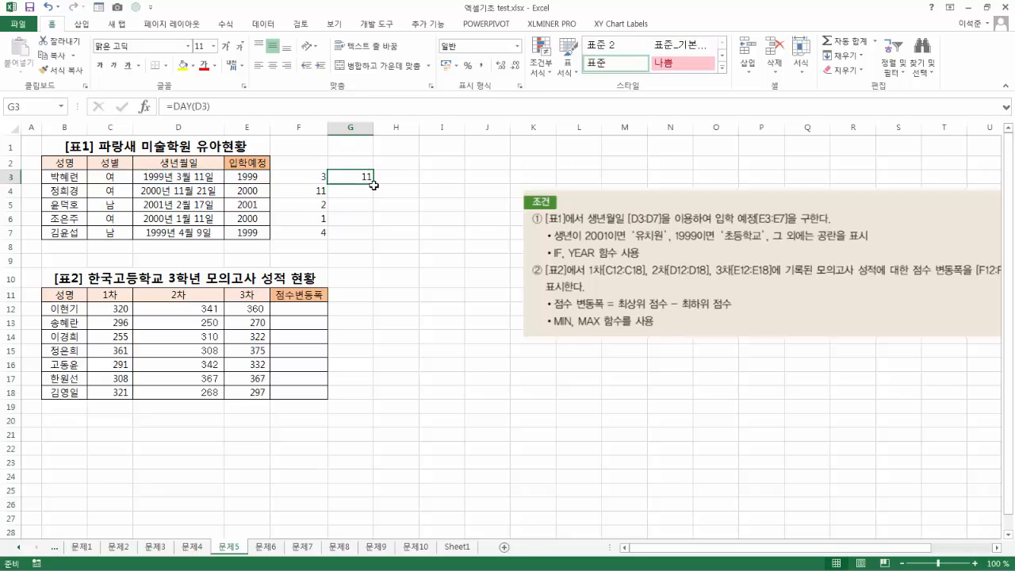
left_click_drag(373, 184, 391, 229)
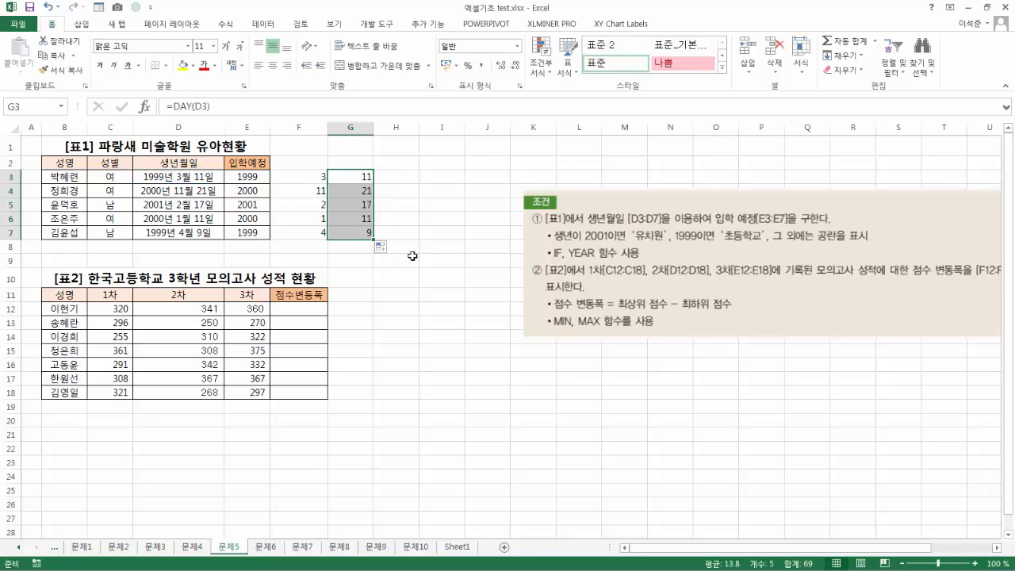
left_click(426, 228)
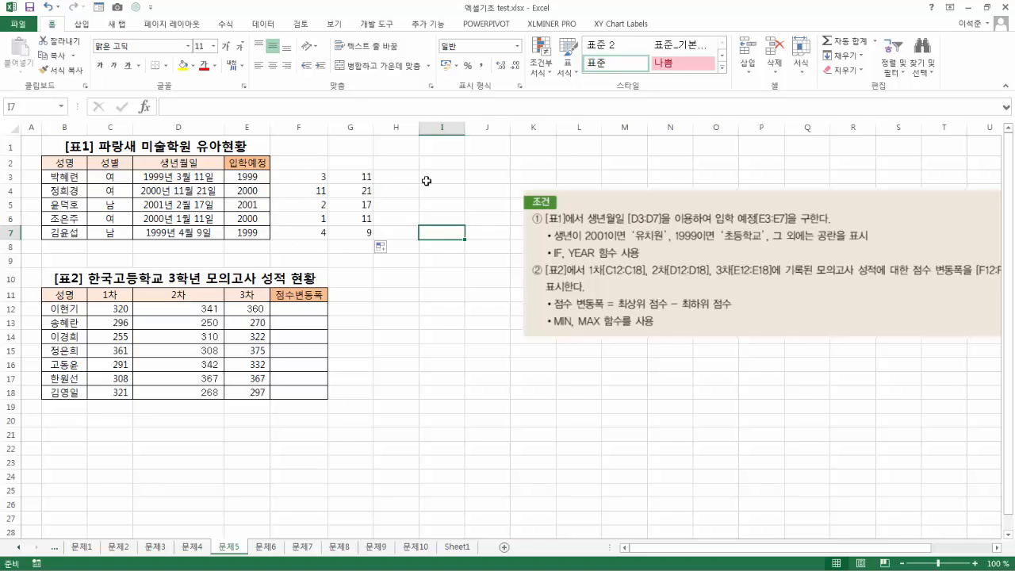
Enter the formula =DATE(E3,F3,G3) in H3 to rebuild the birth date from its year, month and day.
left_click(398, 176)
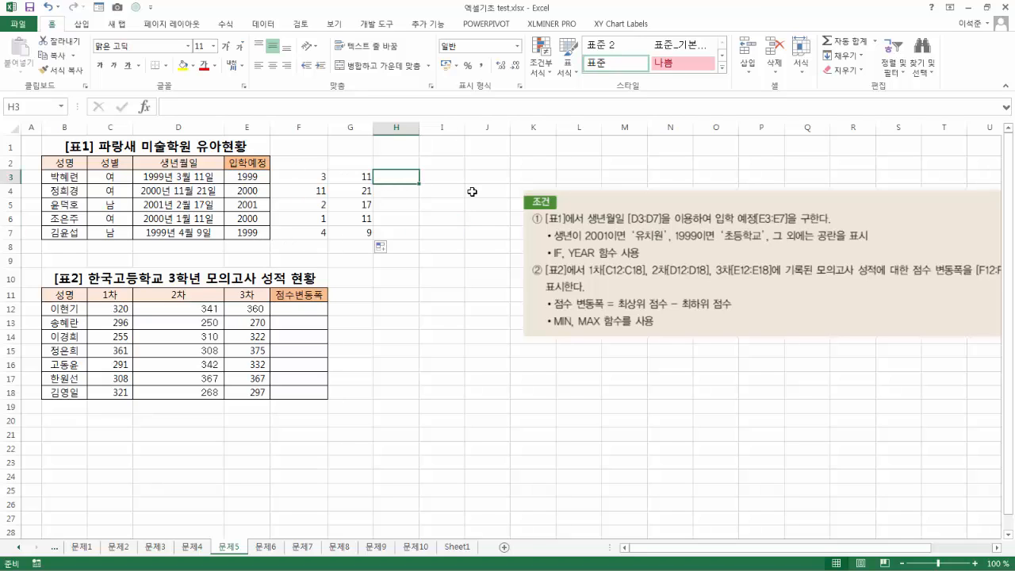
type("=date(")
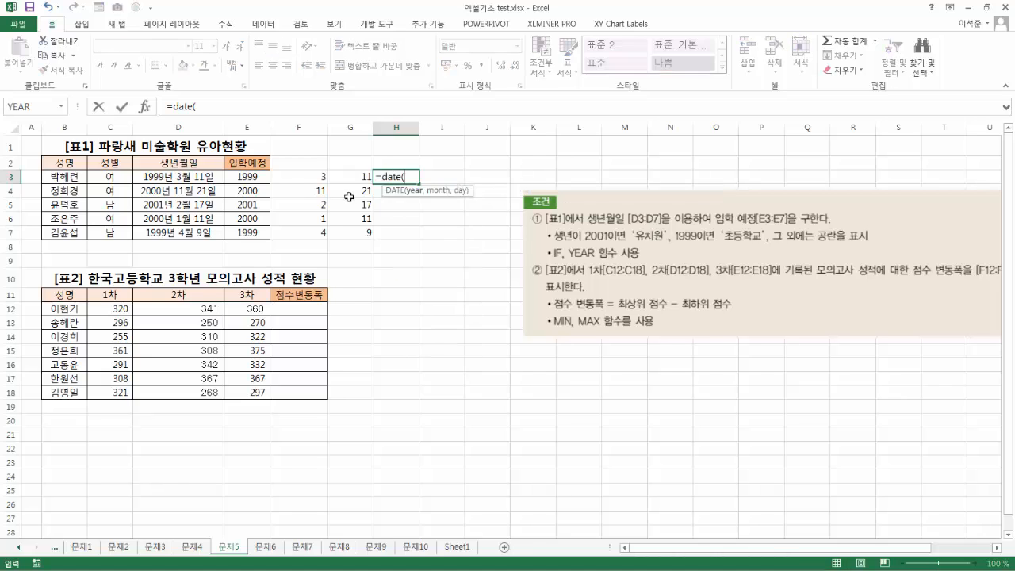
left_click(256, 176)
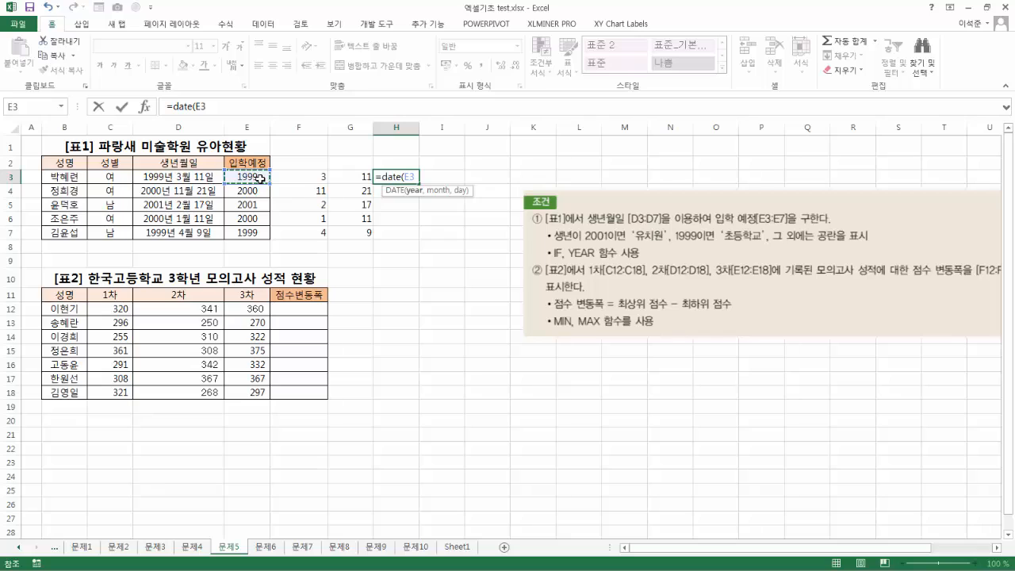
type(",")
left_click(316, 176)
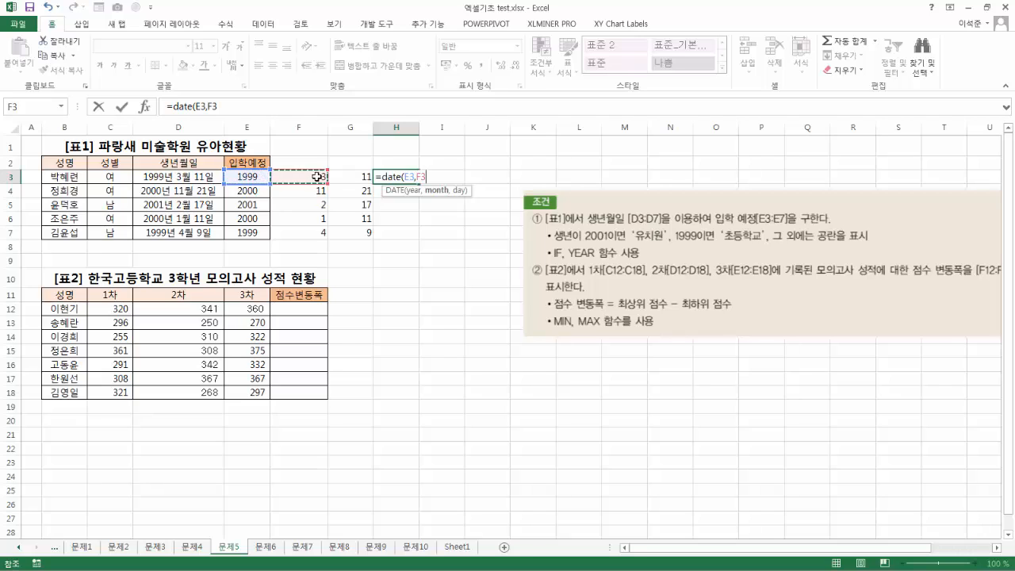
type(",")
left_click(368, 176)
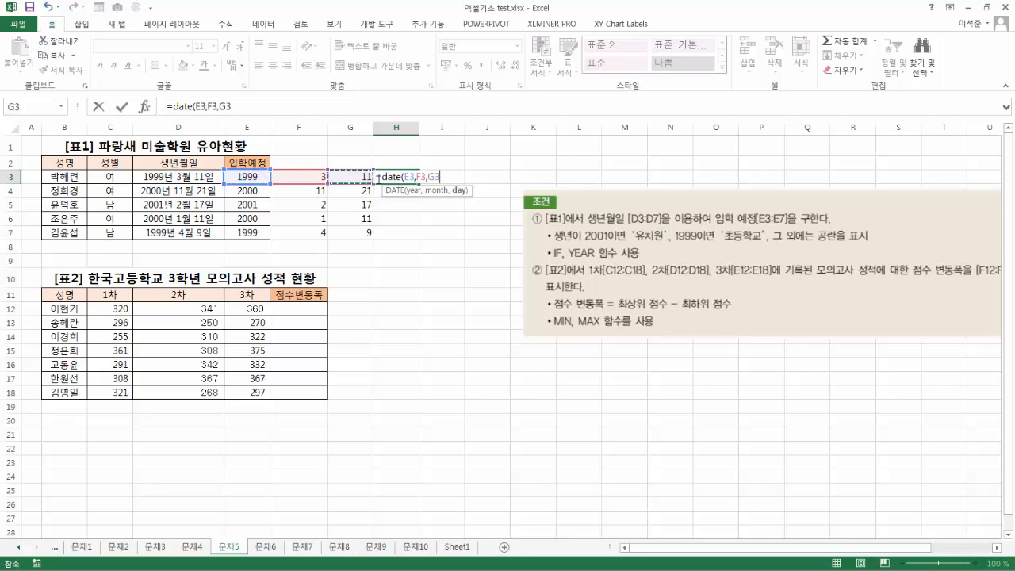
type(")")
key("Return")
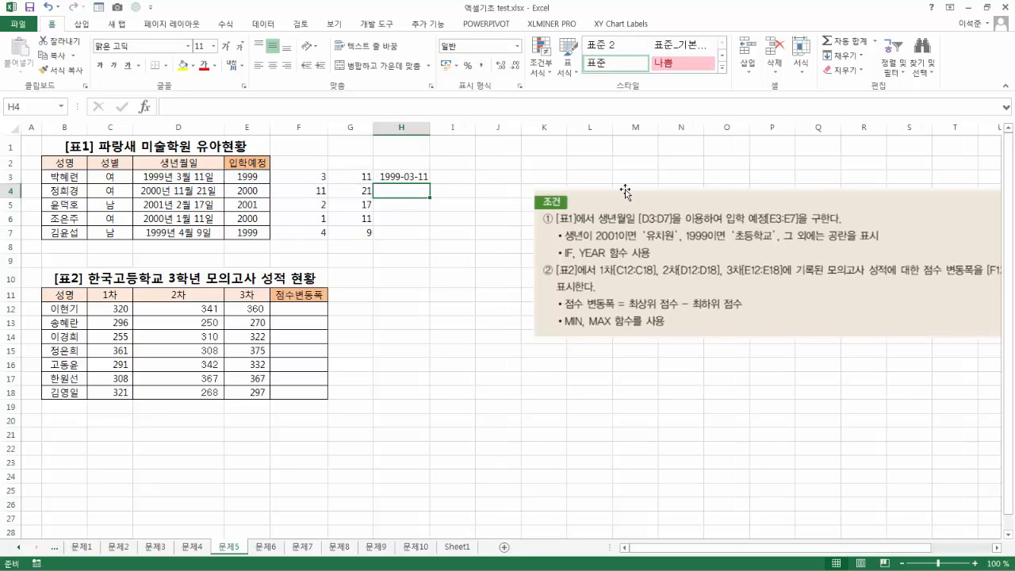
Fill the DATE formula from H3 down to H7 and apply the General (일반) number format to H3:H7.
left_click(423, 182)
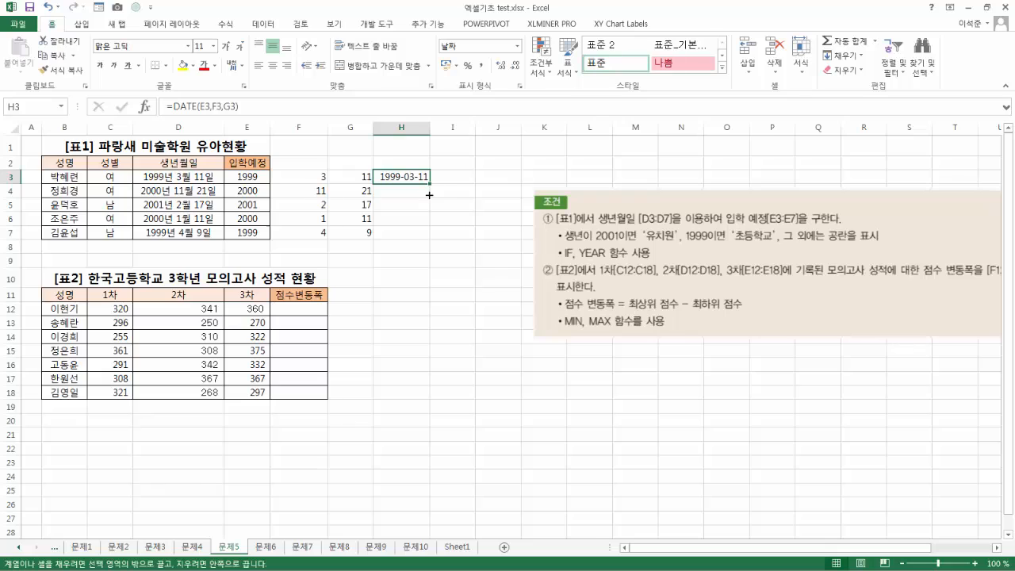
left_click_drag(429, 195, 429, 238)
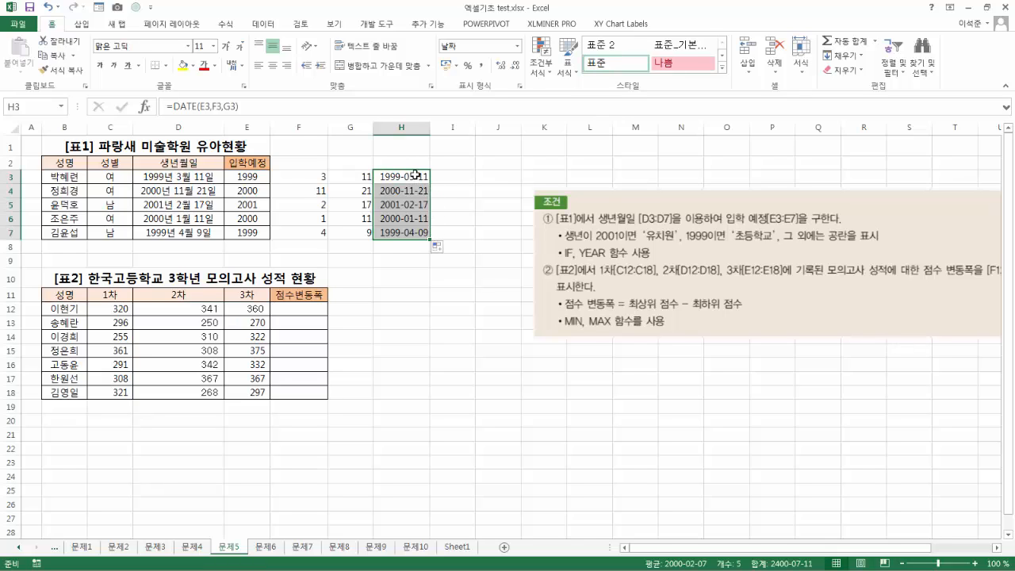
right_click(413, 207)
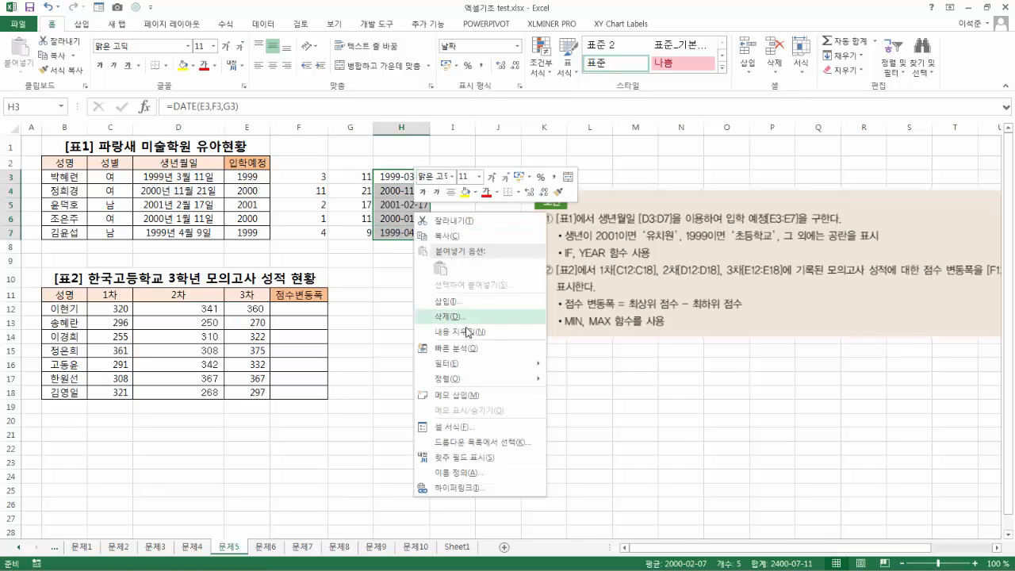
left_click(456, 427)
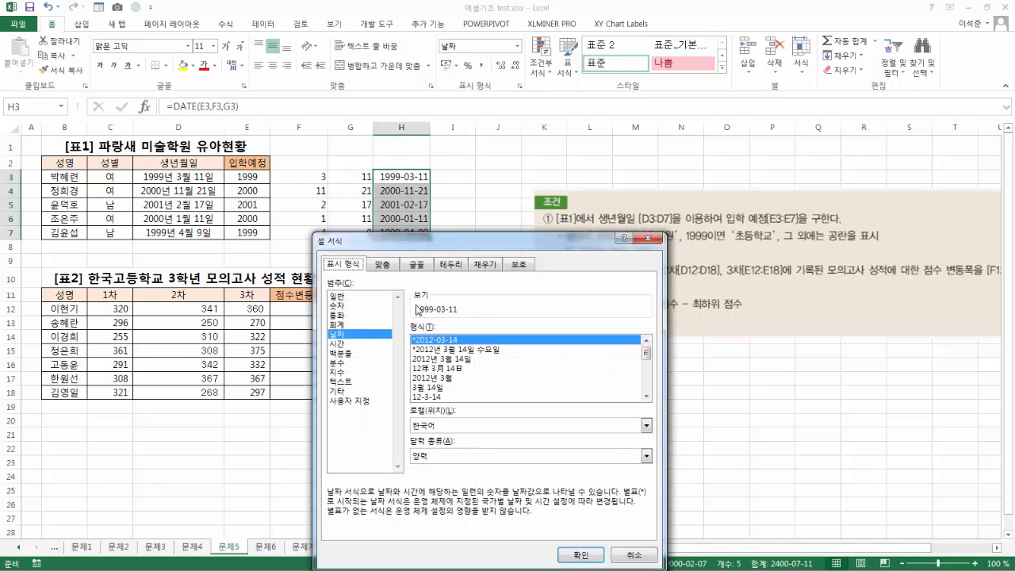
left_click(353, 298)
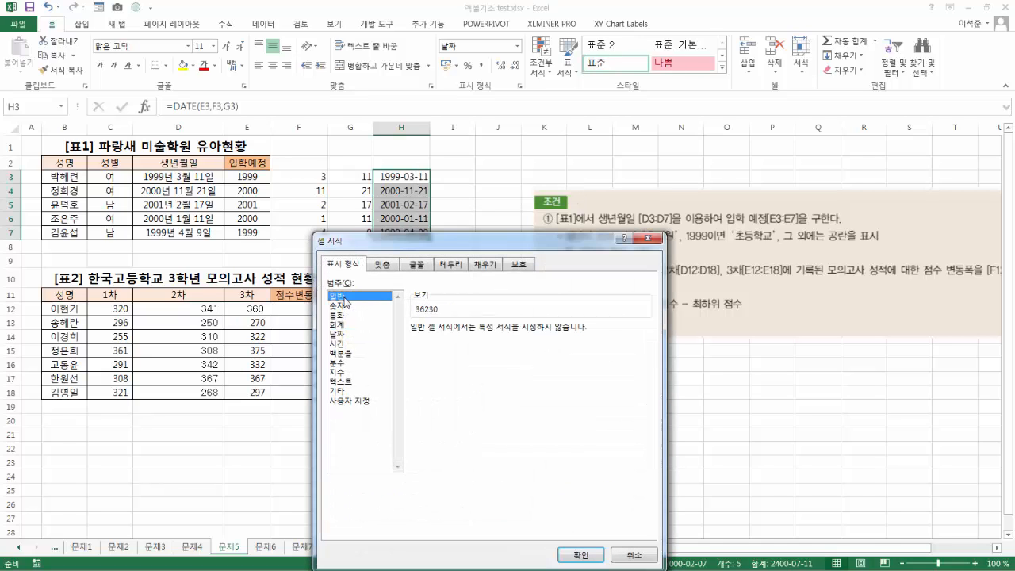
left_click(579, 553)
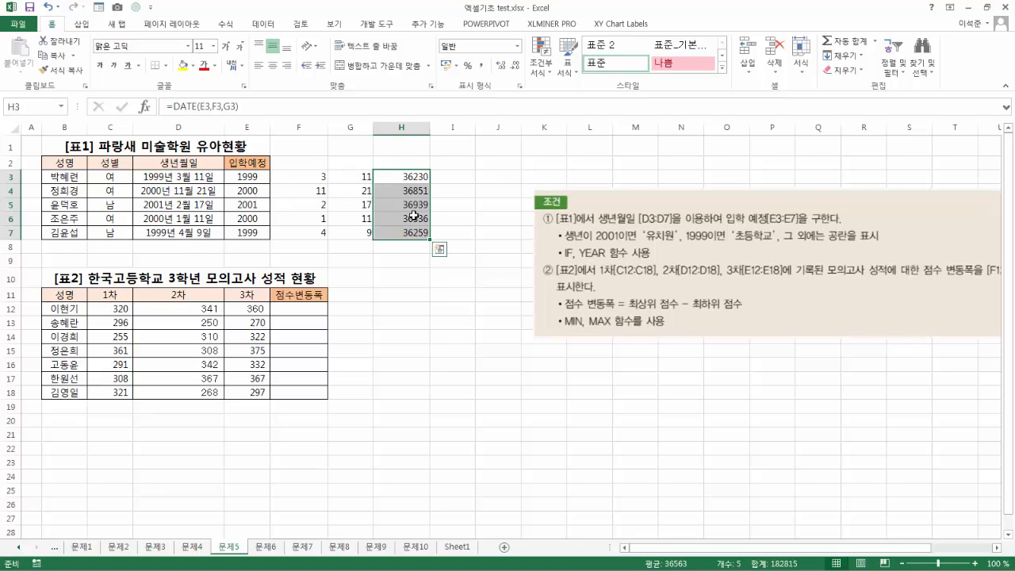
Clear the contents of F3:H7 and move the 조건 picture up next to the first table.
left_click_drag(300, 176, 413, 231)
key("Delete")
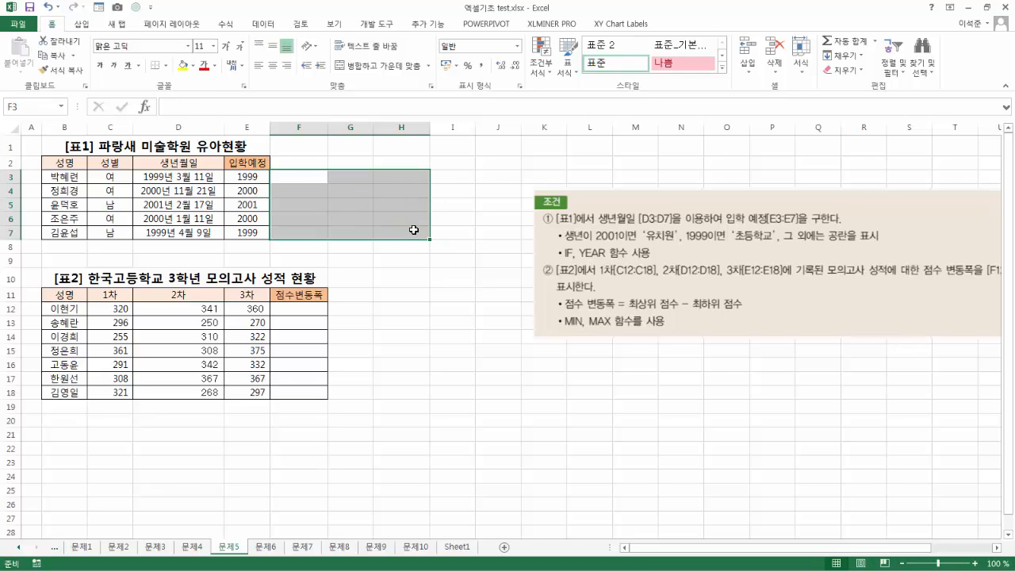
left_click(436, 205)
left_click_drag(616, 209, 491, 162)
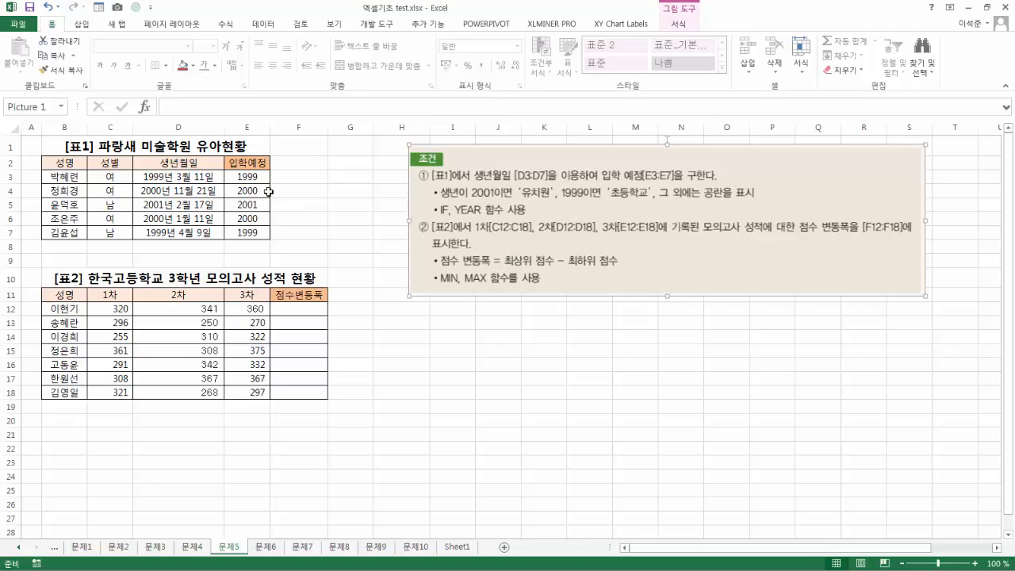
Wrap E3's YEAR(D3) in an IF that tests for 1999 and returns "초등학교" when true.
left_click(245, 176)
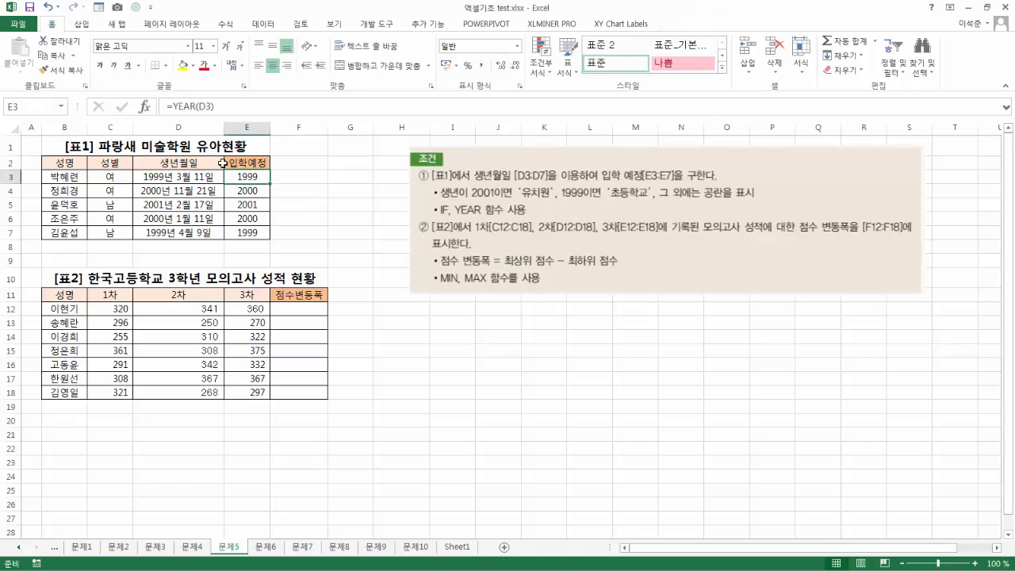
left_click(170, 106)
type("I")
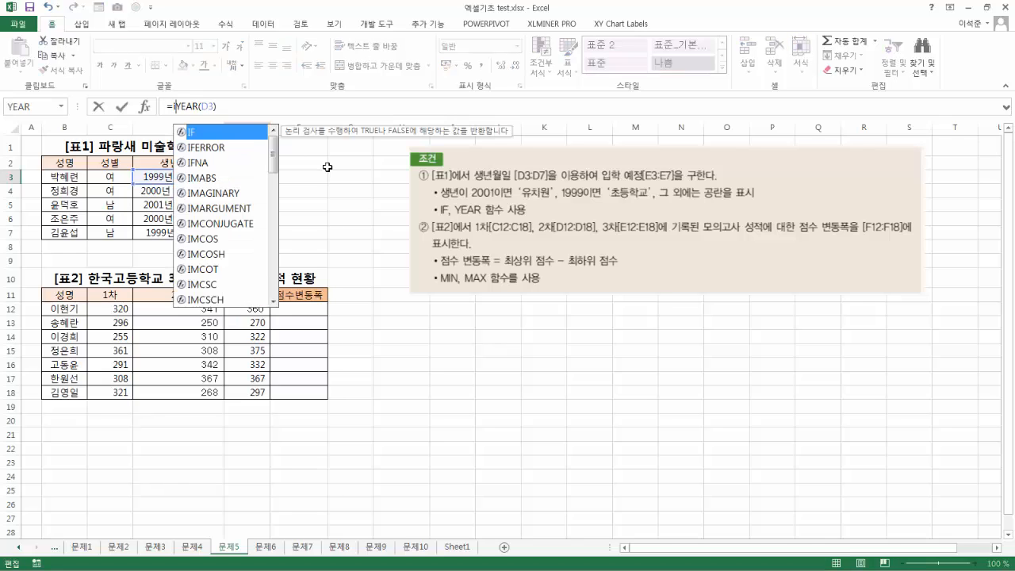
type("f(")
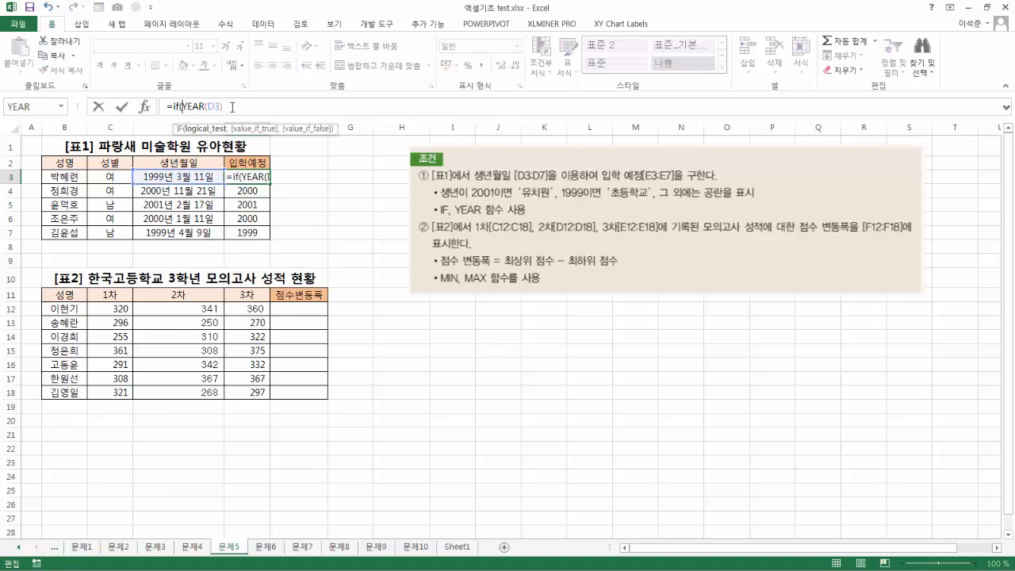
type("=1999")
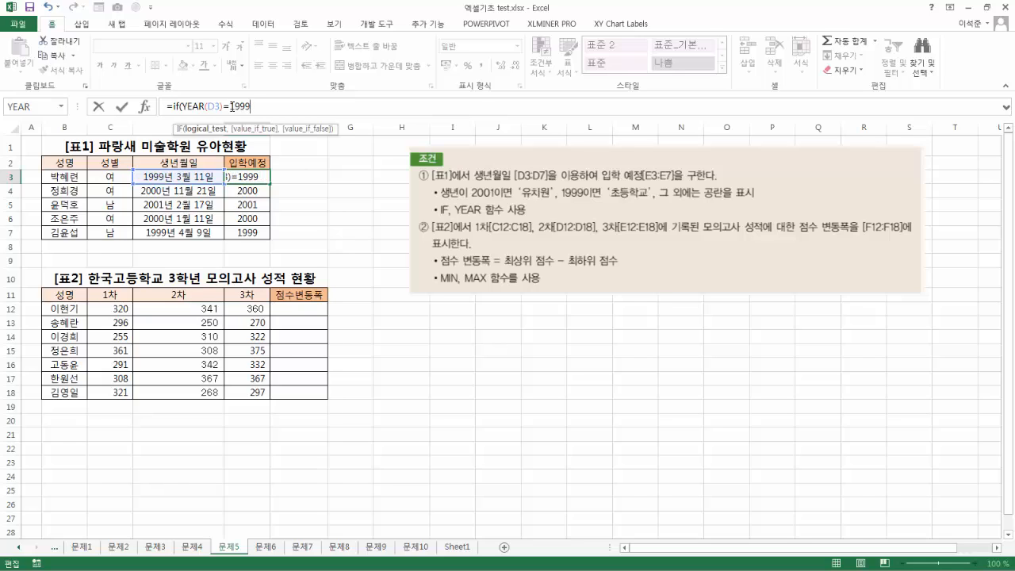
type(",")
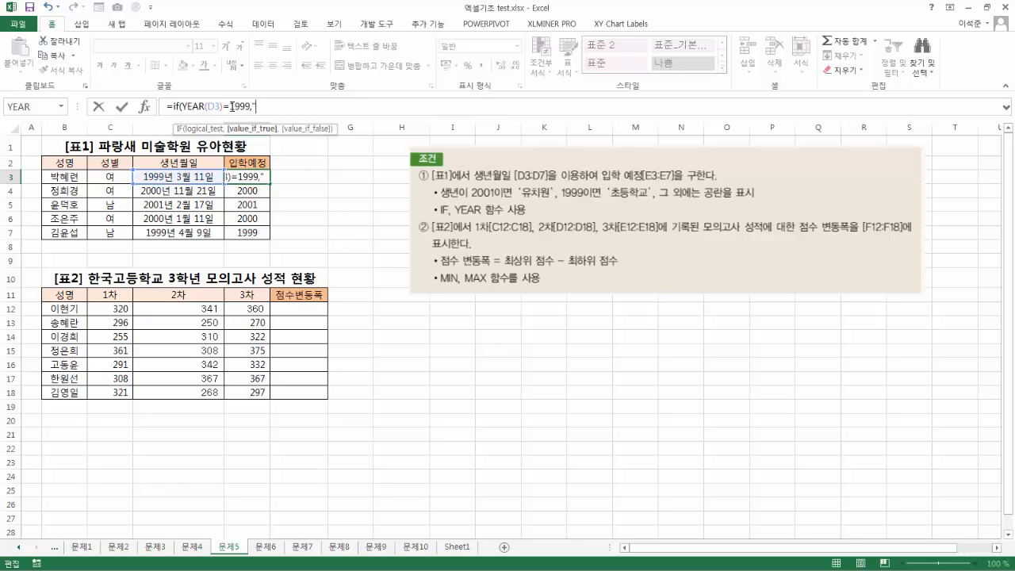
type("\"초등학교\",")
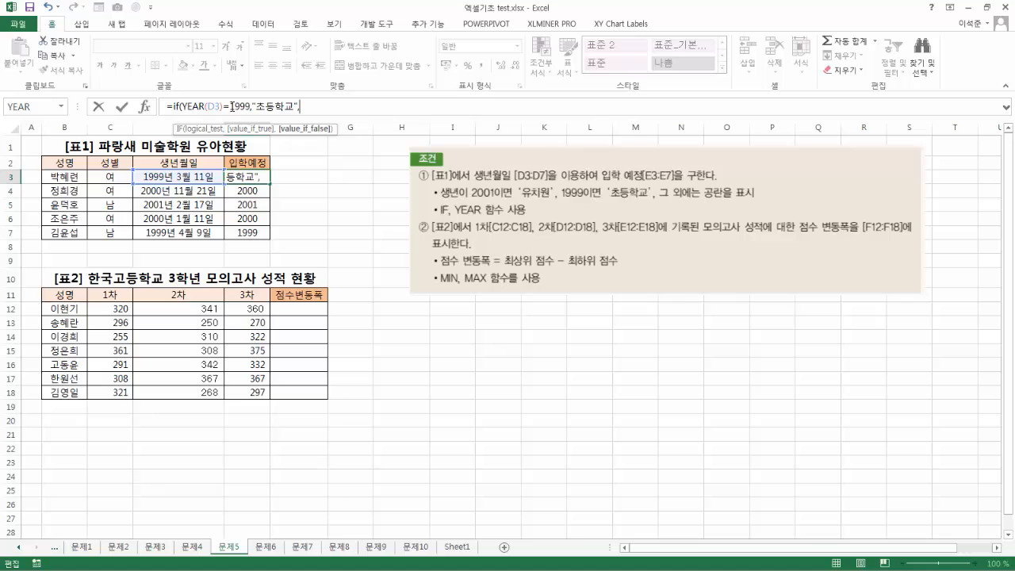
Add a nested IF as the value-if-false argument in E3's formula, testing YEAR(D3)=2001.
type("if(")
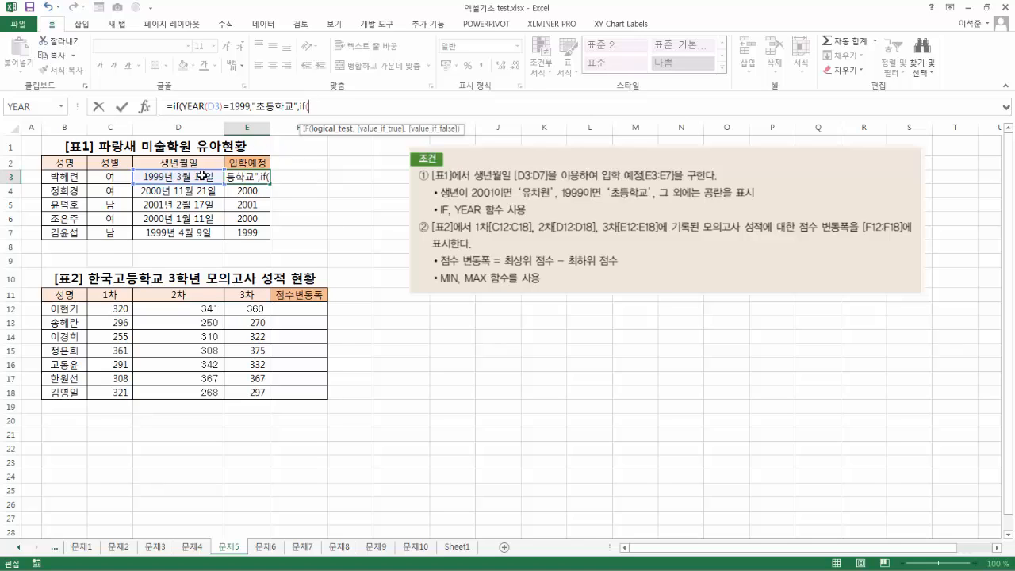
type("yea")
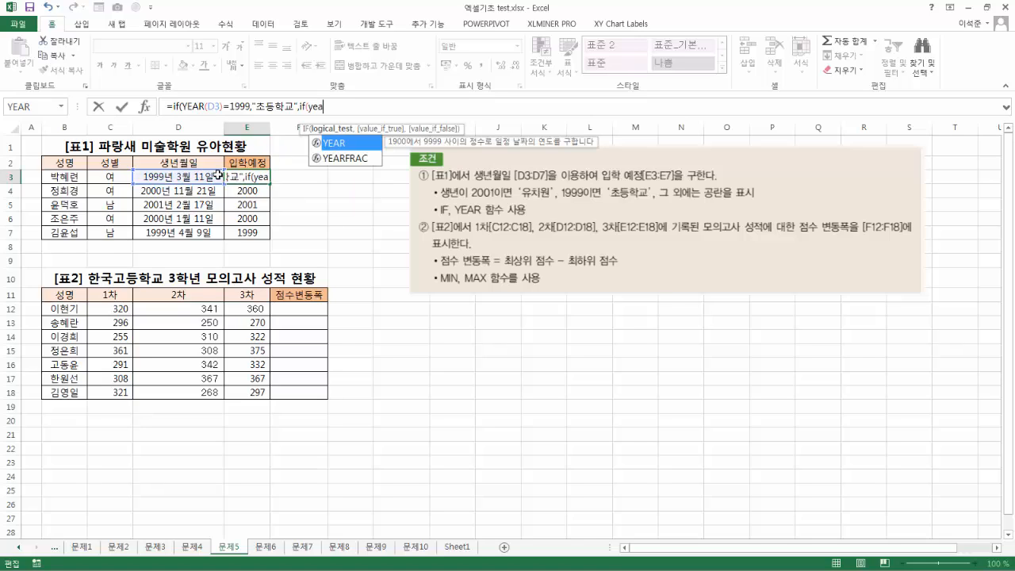
type("r(")
left_click(202, 176)
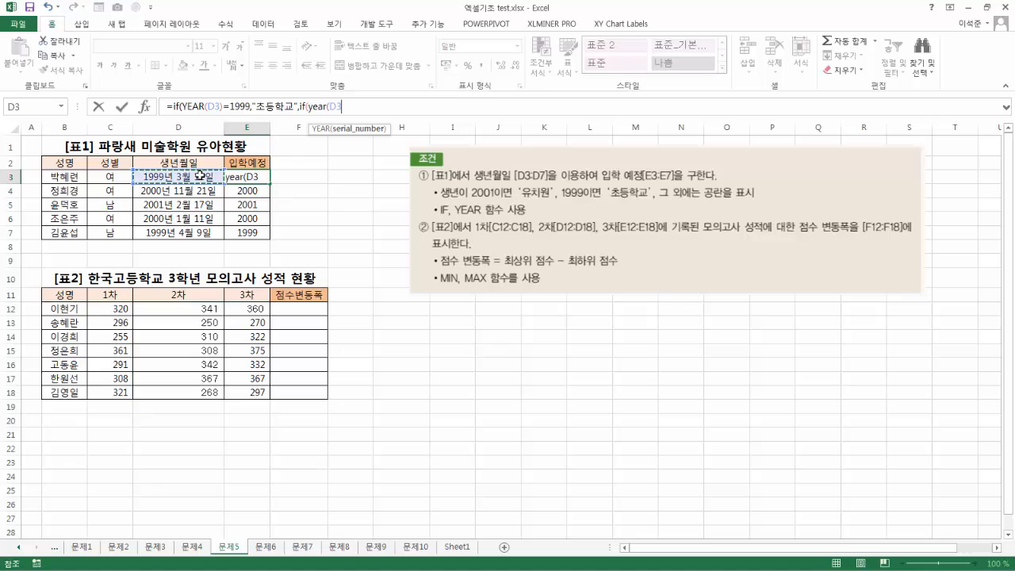
type(")")
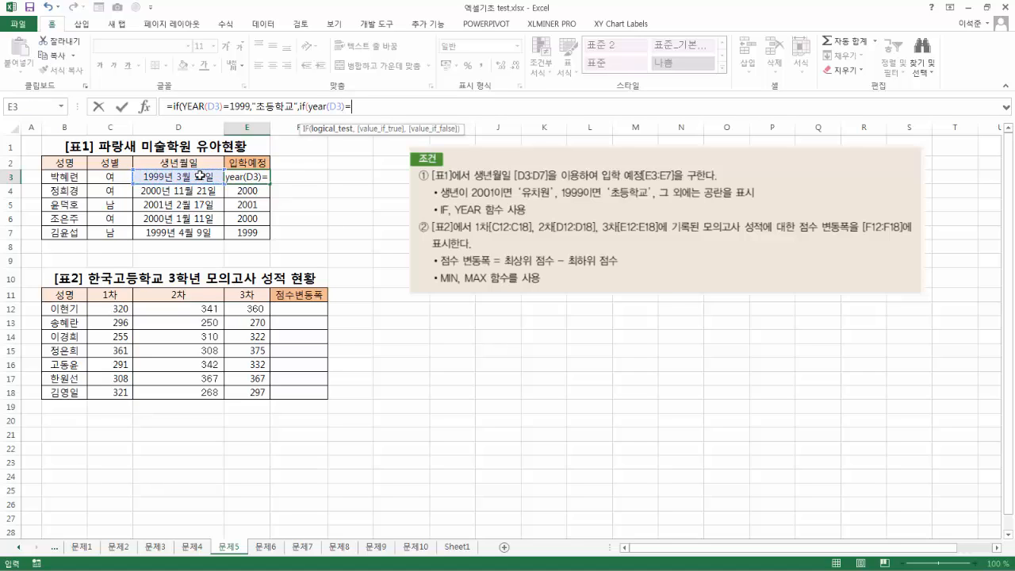
type("=2001,")
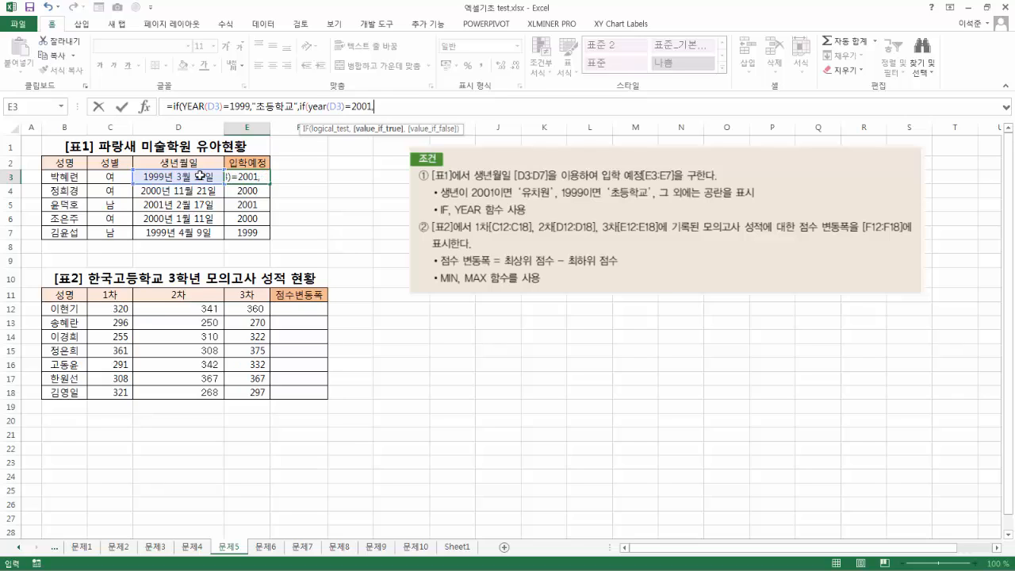
Finish the nested IF in E3 with "유치원" if true and "" if false, and fill the formula down to E7.
type("\"ㅇ")
type("유치")
type("원")
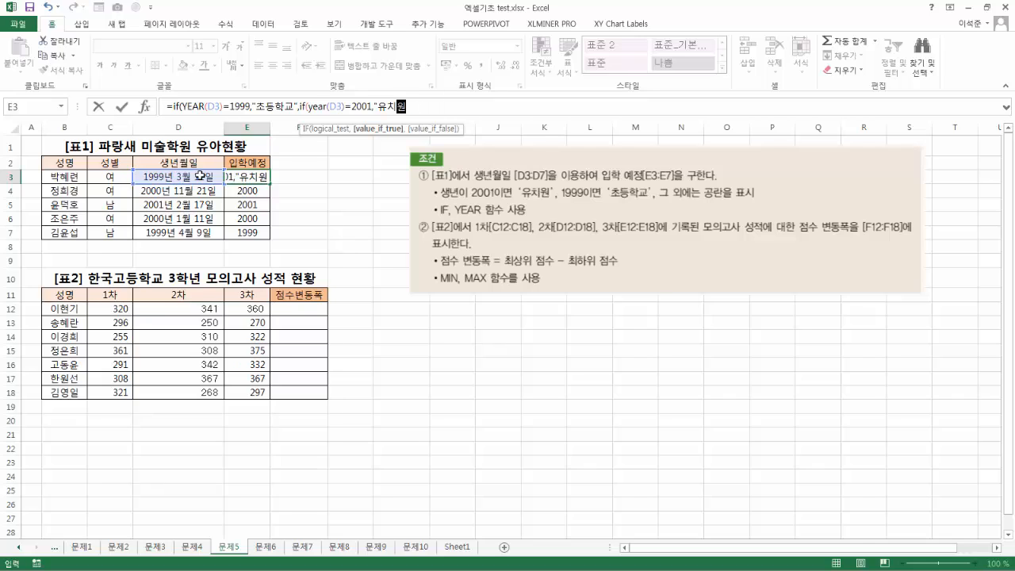
type("\",")
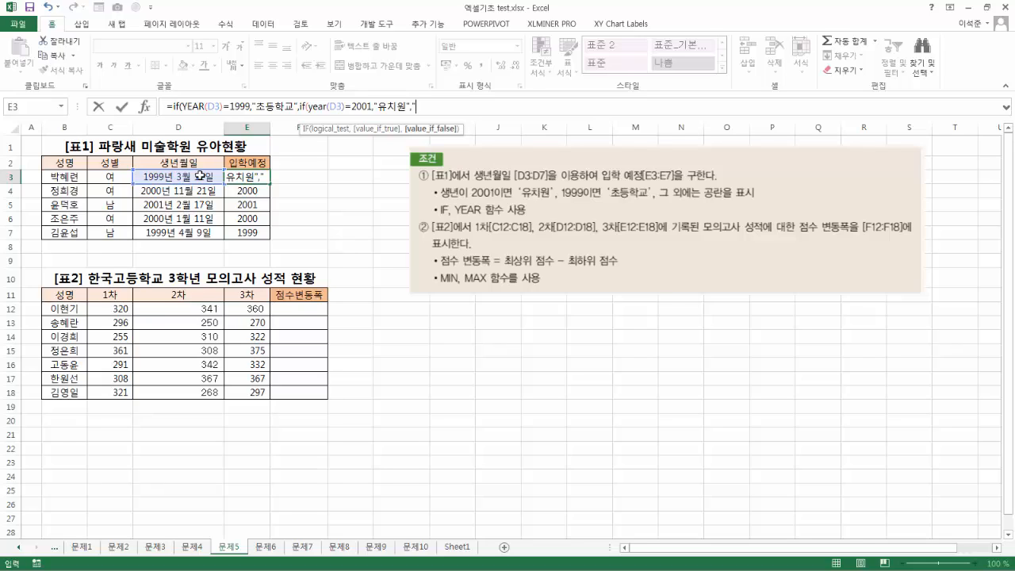
type("\"\")")
key("Return")
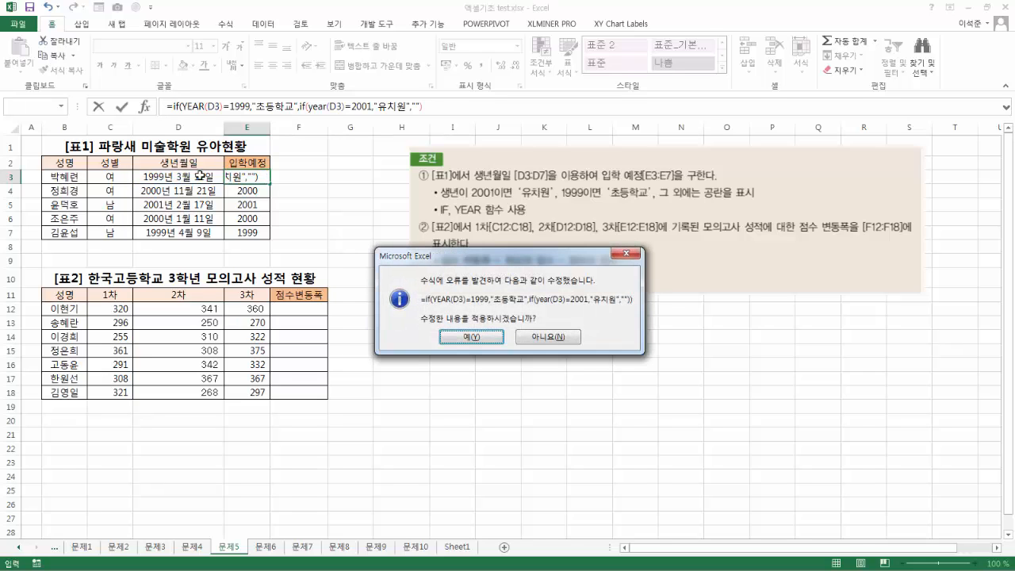
key("Return")
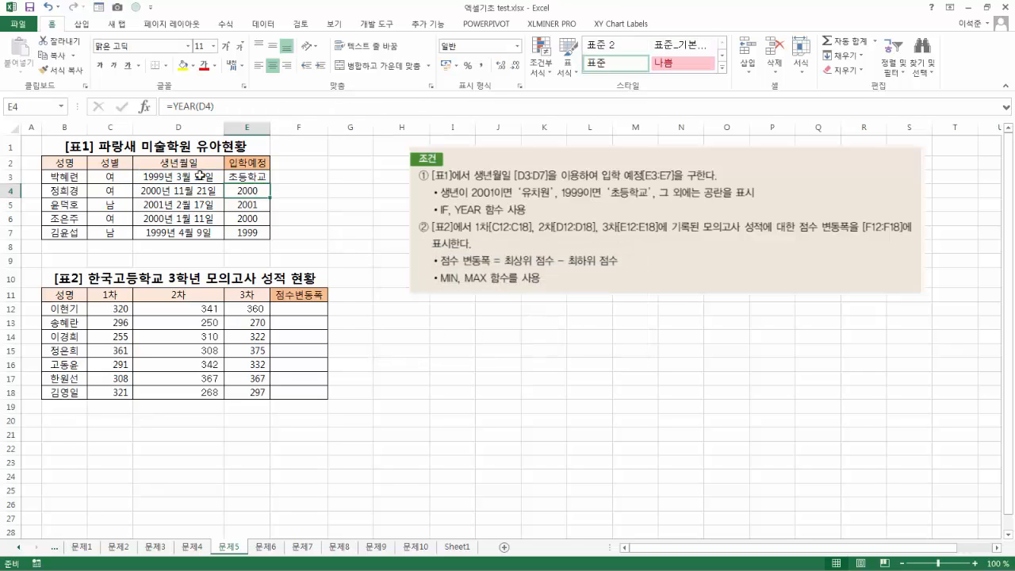
left_click(252, 178)
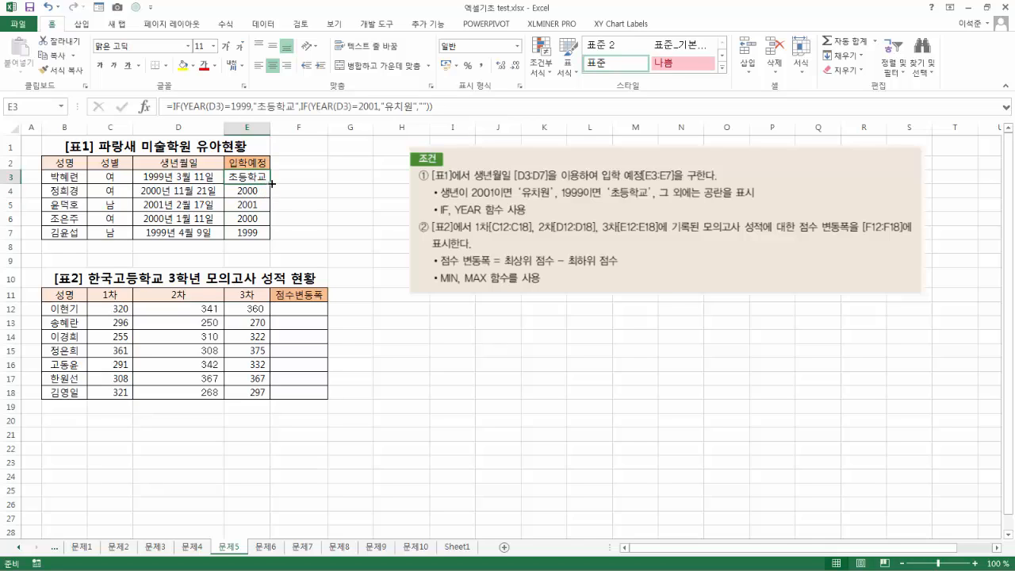
double_click(271, 183)
Check the filled IF formulas and results in the 입학예정 column, E3:E7, against the birth years.
left_click(257, 194)
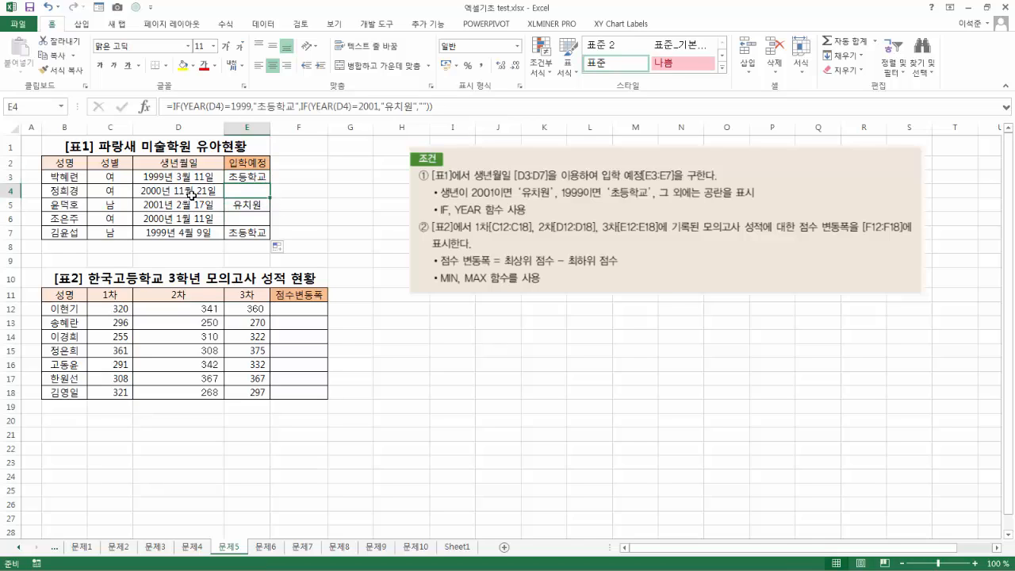
left_click(258, 218)
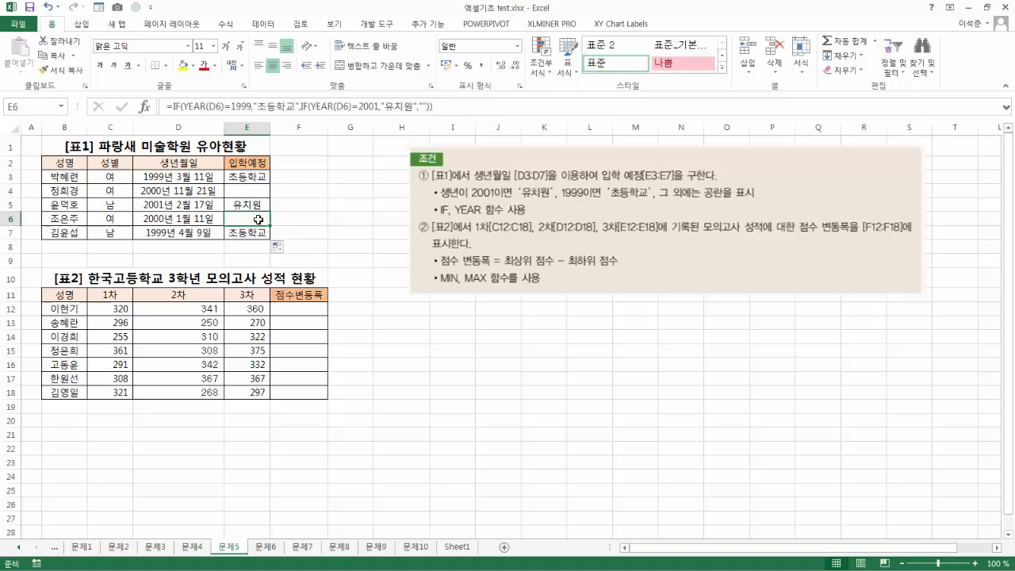
left_click(243, 234)
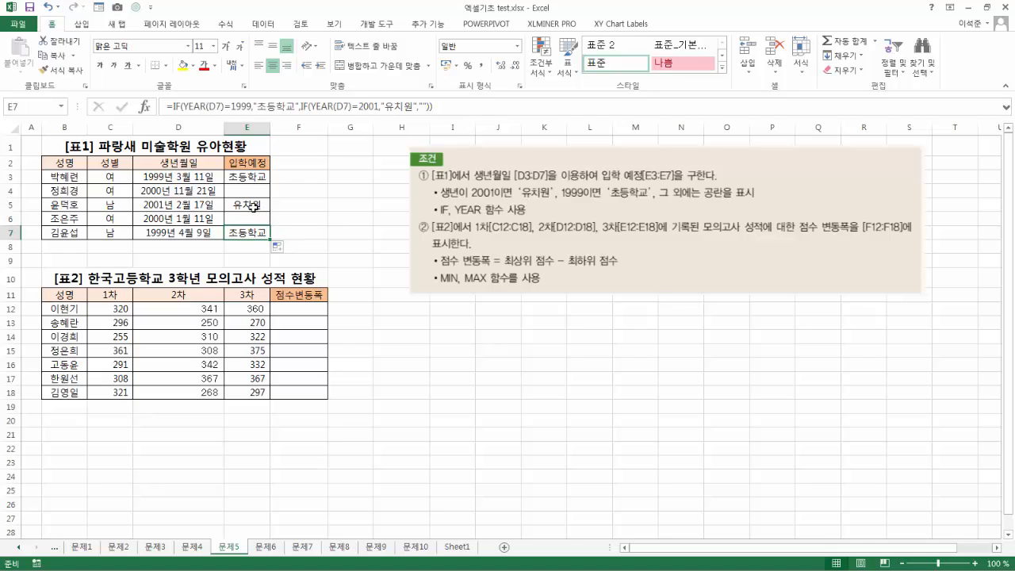
left_click(253, 208)
left_click(261, 181)
left_click(260, 192)
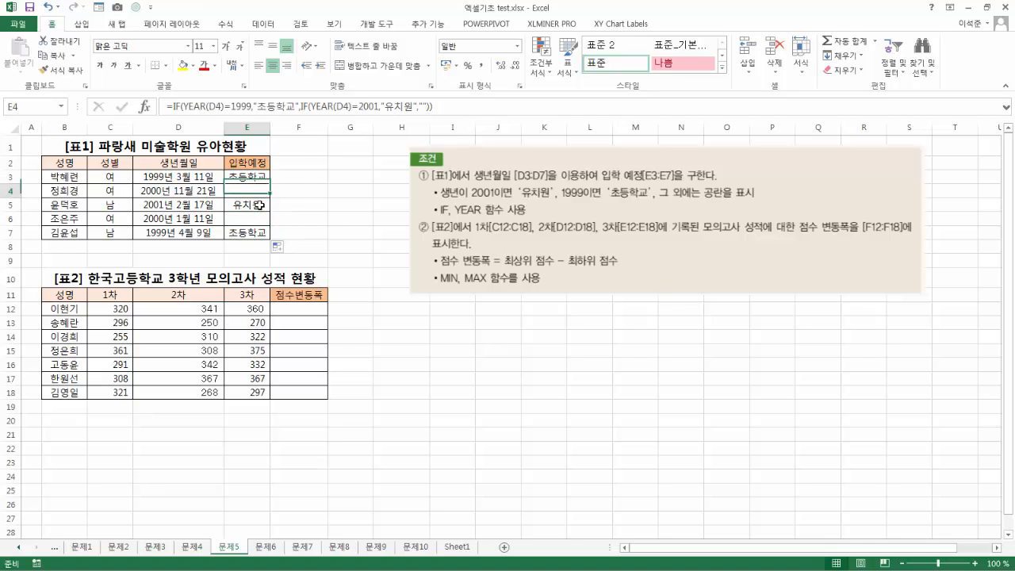
left_click(259, 208)
left_click(255, 233)
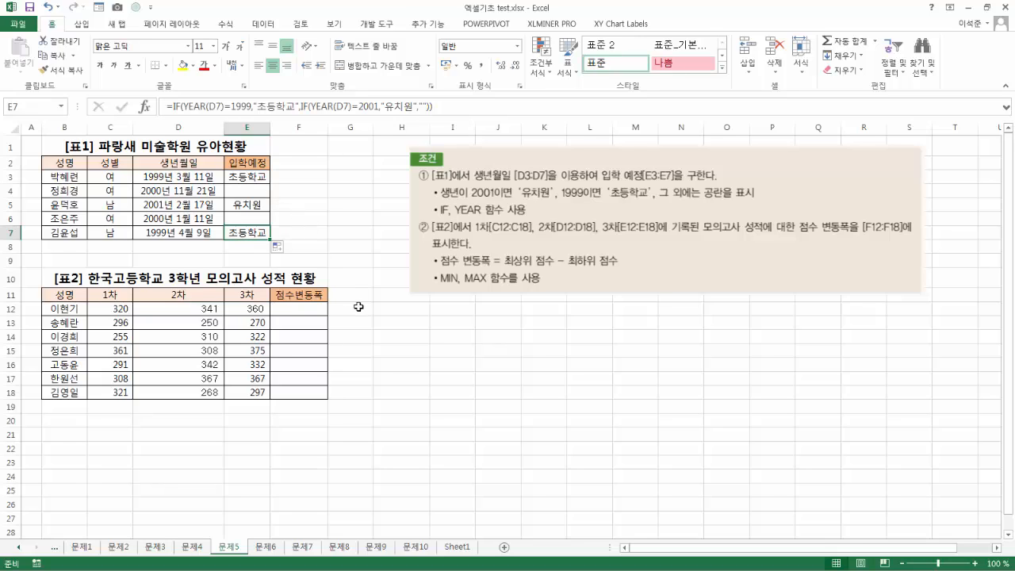
Enter =MAX(C12:E12)-MIN(C12:E12) in F12 to calculate the first student's 점수변동폭.
left_click(301, 309)
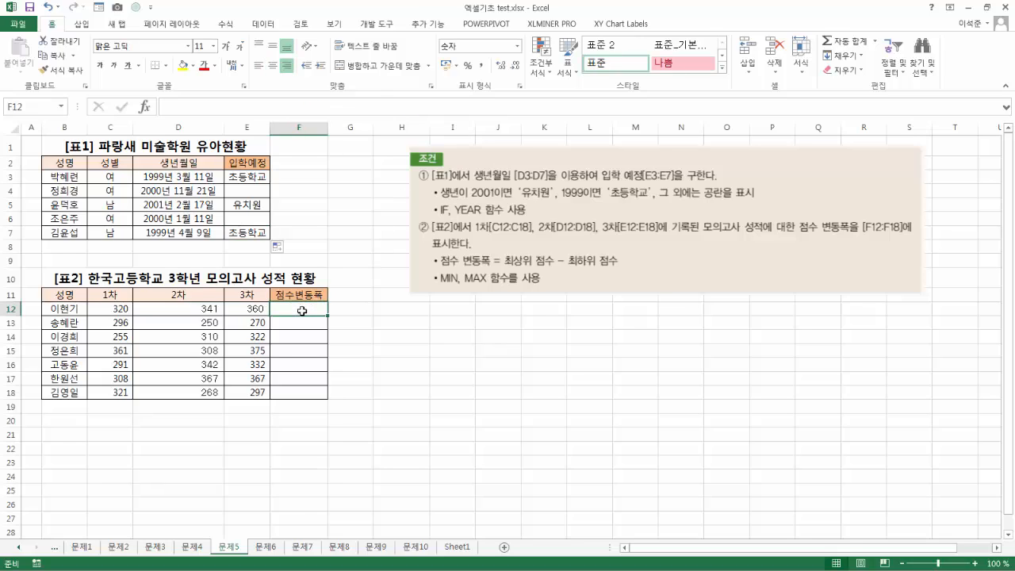
type("=ㅁ")
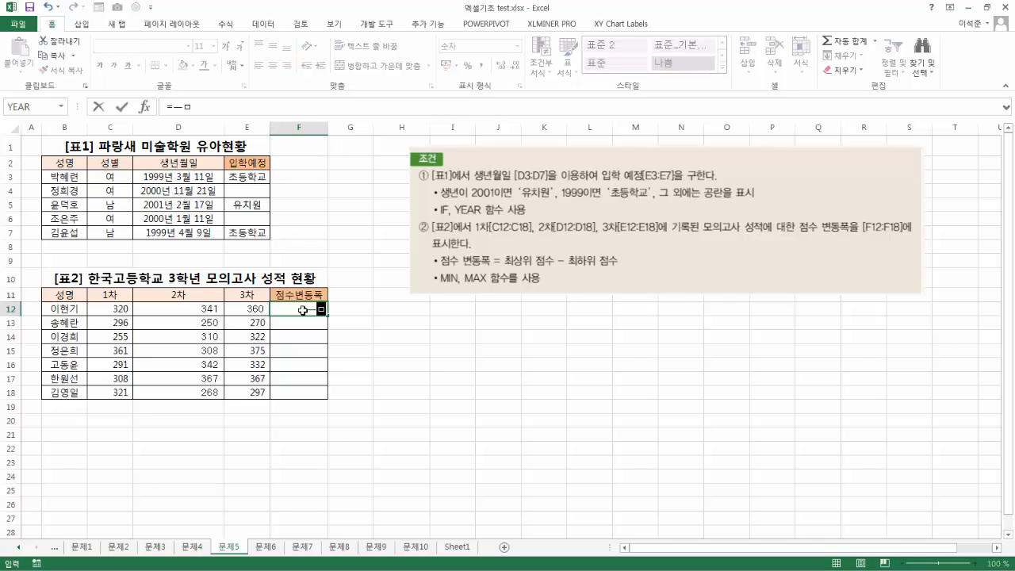
key("BackSpace")
key("BackSpace")
type("max(")
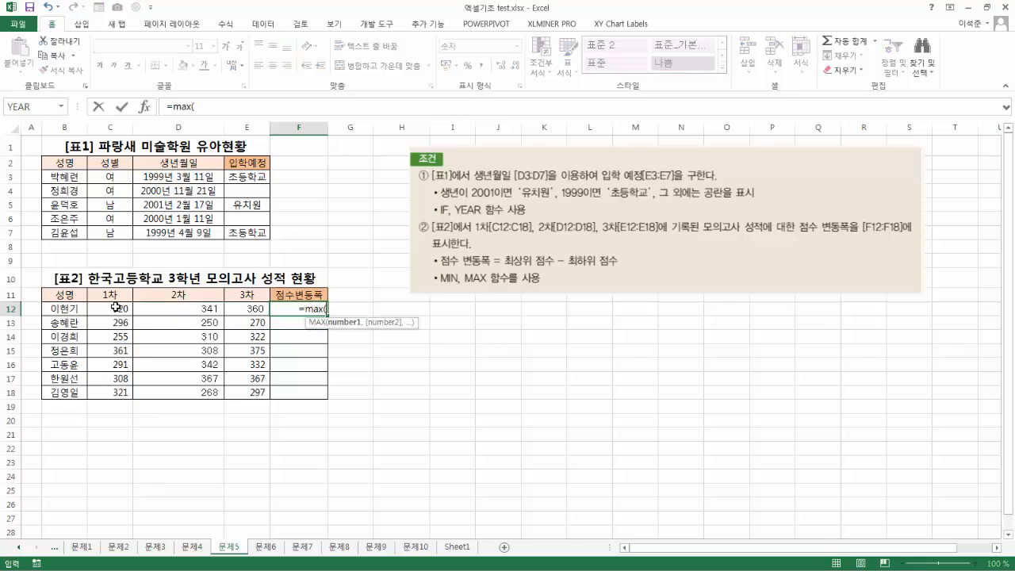
left_click_drag(115, 307, 241, 308)
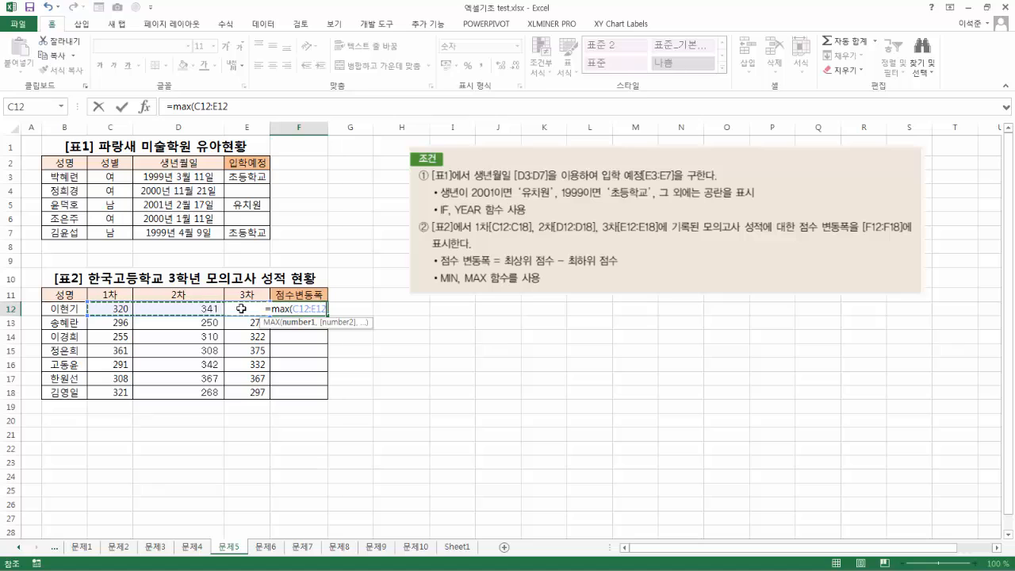
type(")-min(")
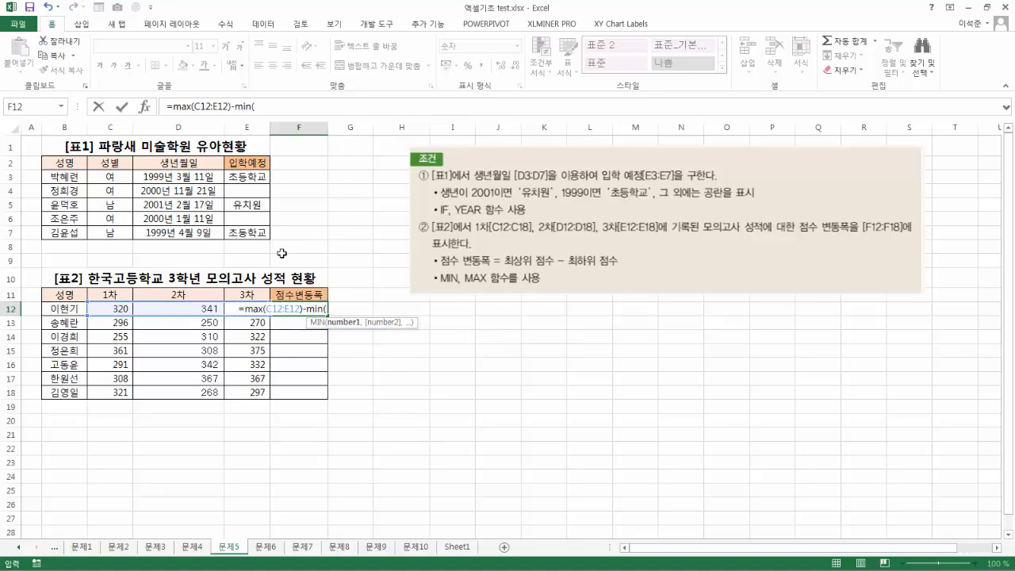
left_click_drag(120, 309, 241, 304)
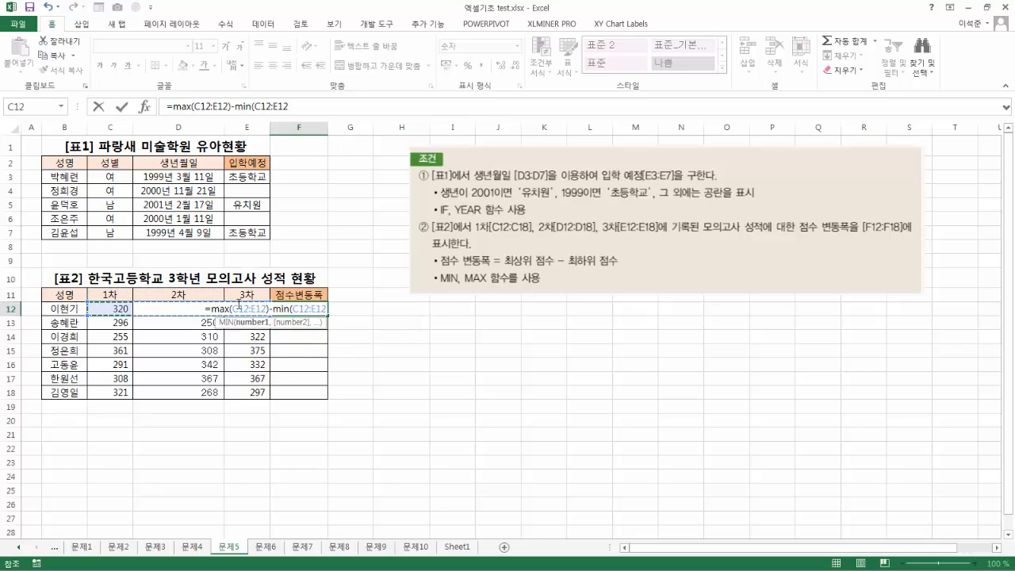
key("Return")
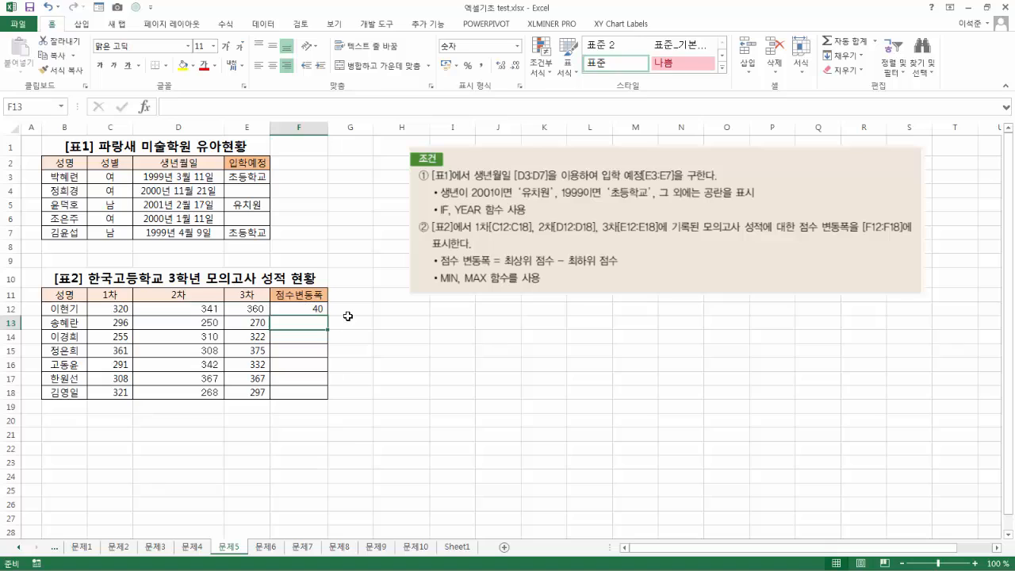
Fill F12's score-range formula down the 점수변동폭 column to F18, and reselect F12 to review its formula.
left_click(320, 311)
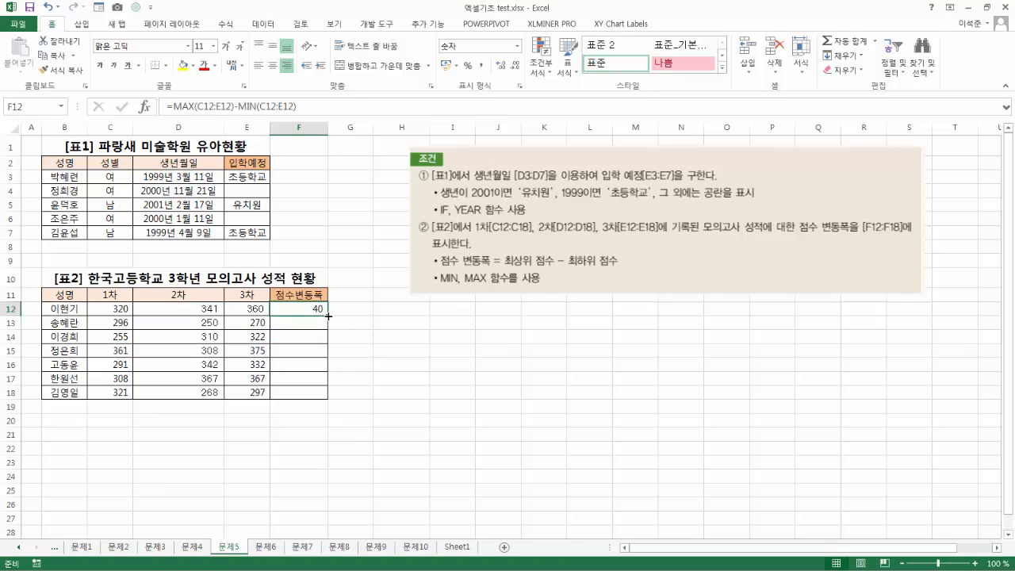
double_click(327, 316)
left_click(350, 322)
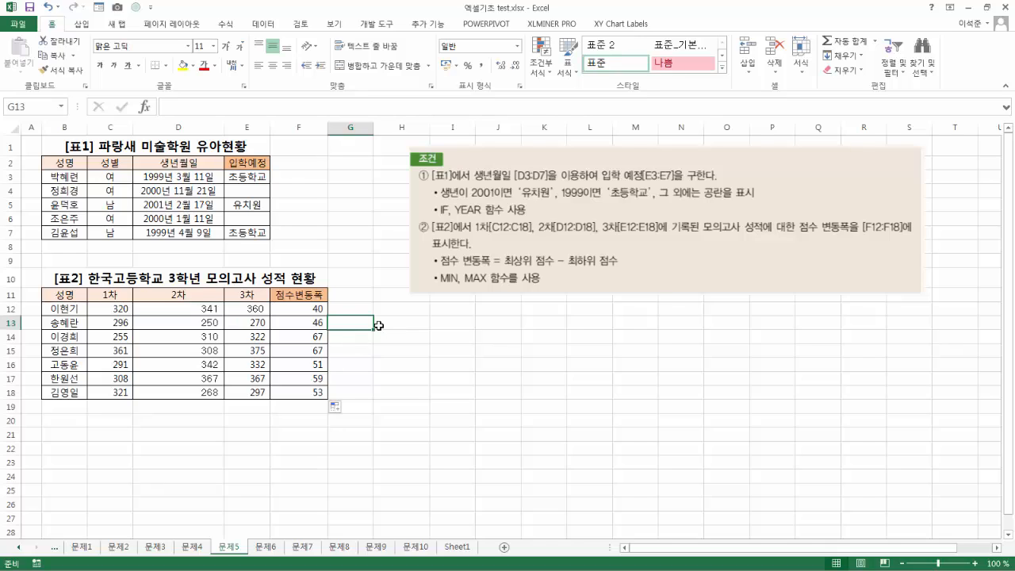
left_click(323, 309)
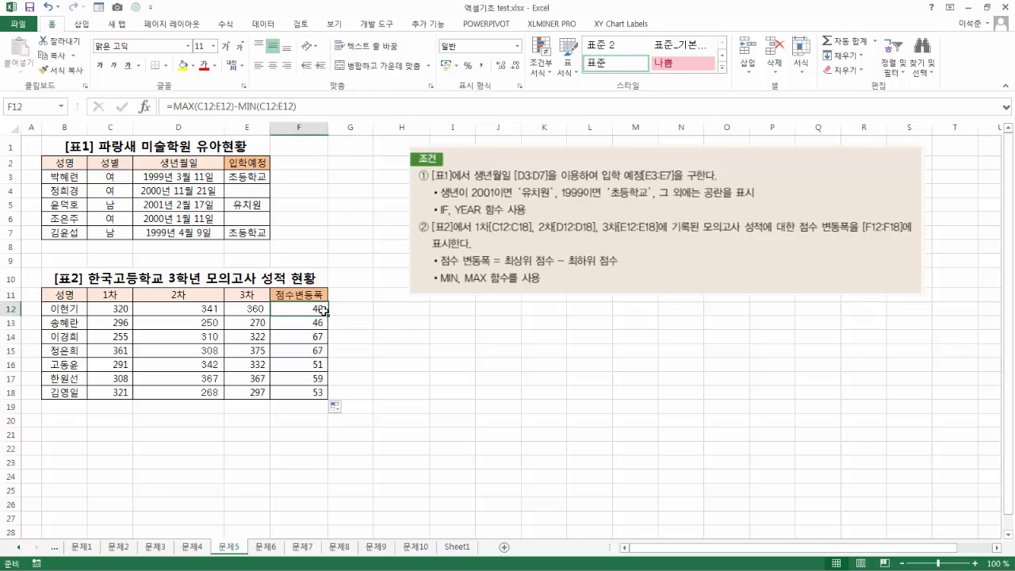